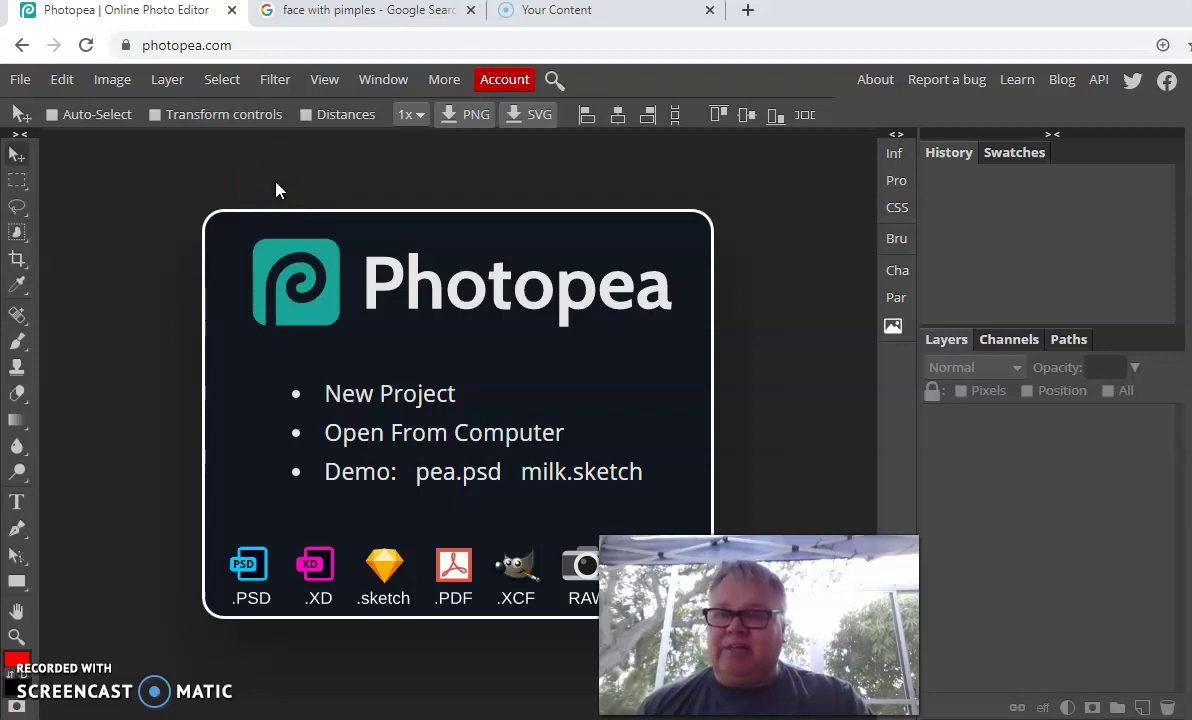
- Copy the first portrait from the Google image results for face with pimples
click(381, 20)
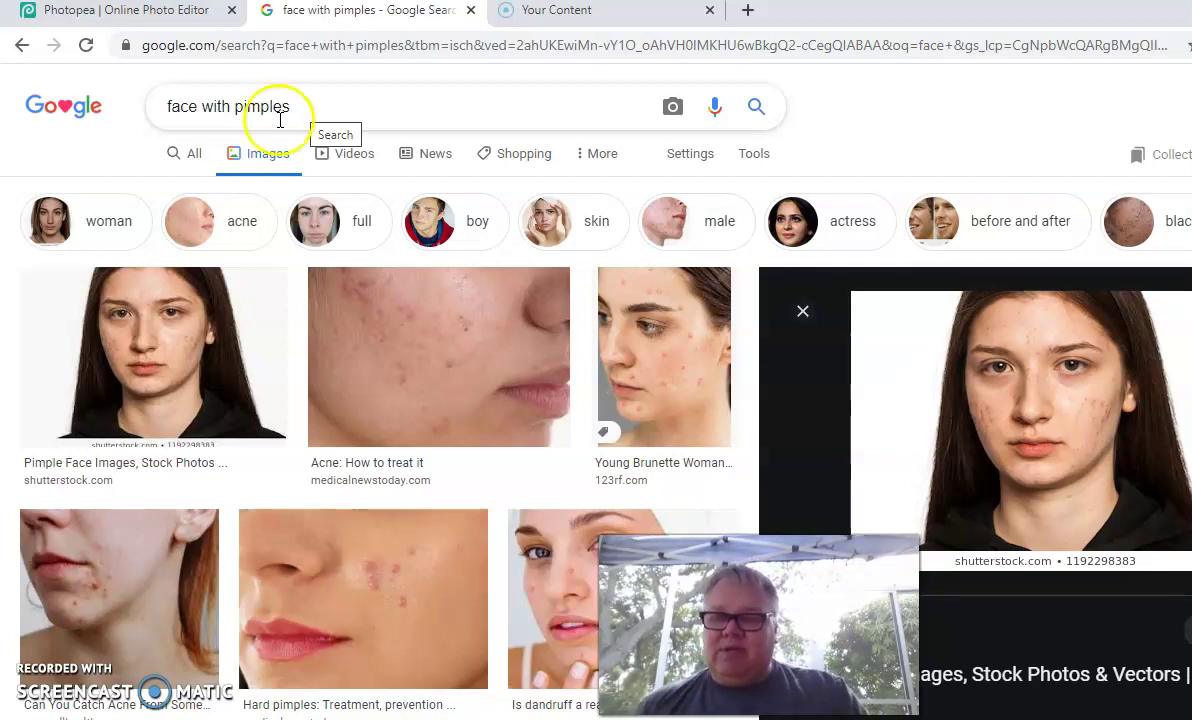
click(166, 338)
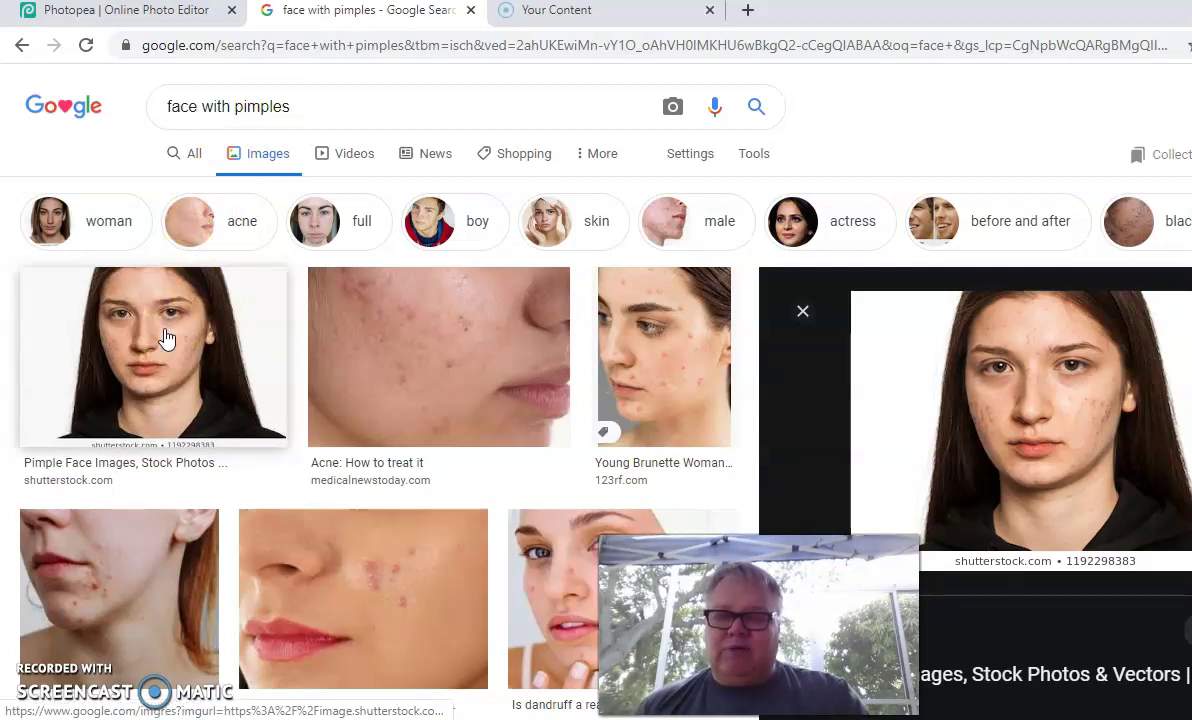
click(166, 338)
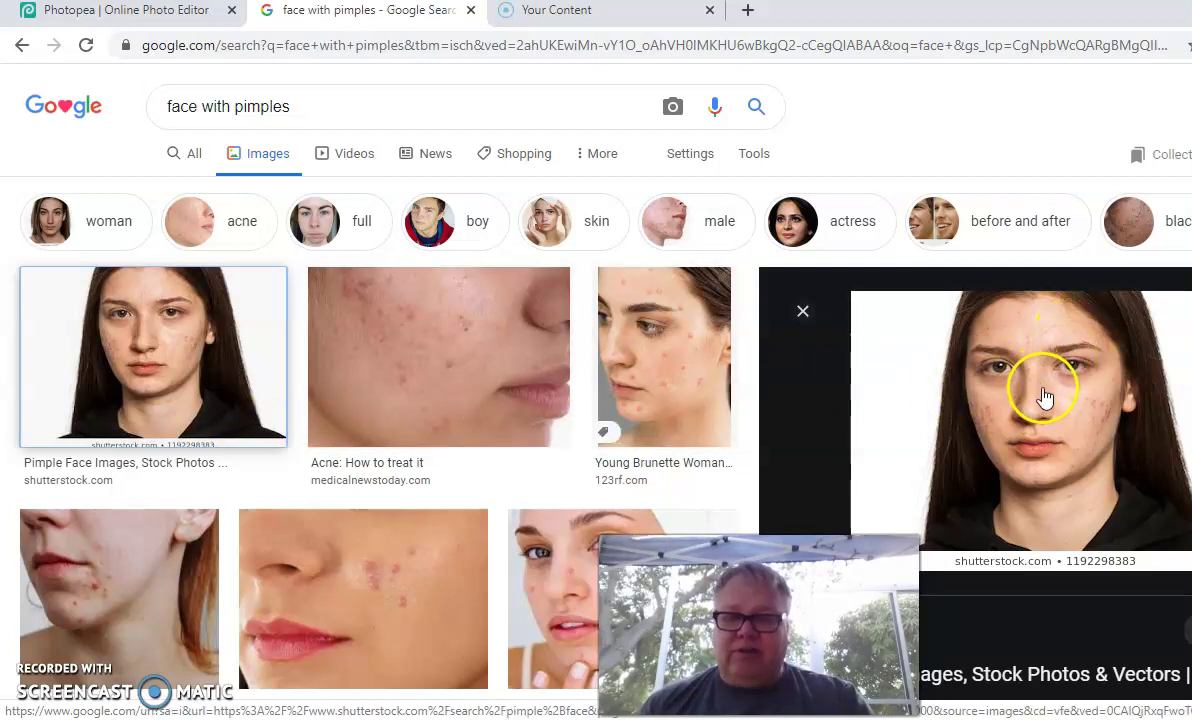
right_click(966, 396)
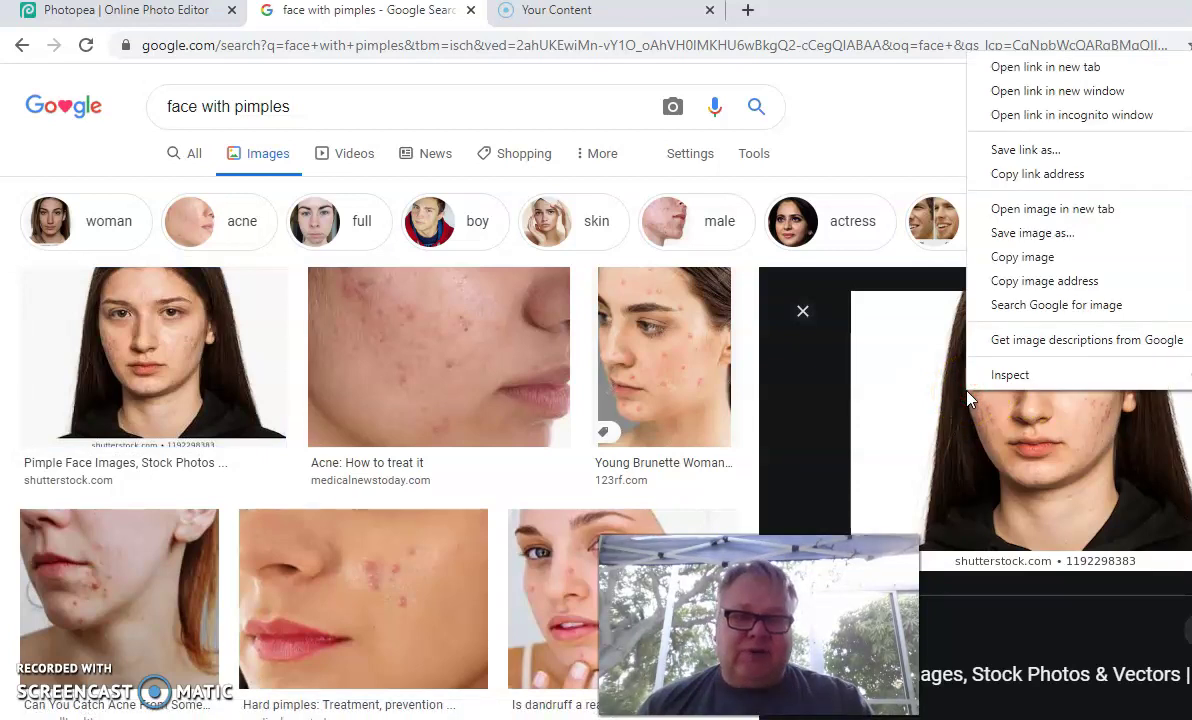
click(1022, 266)
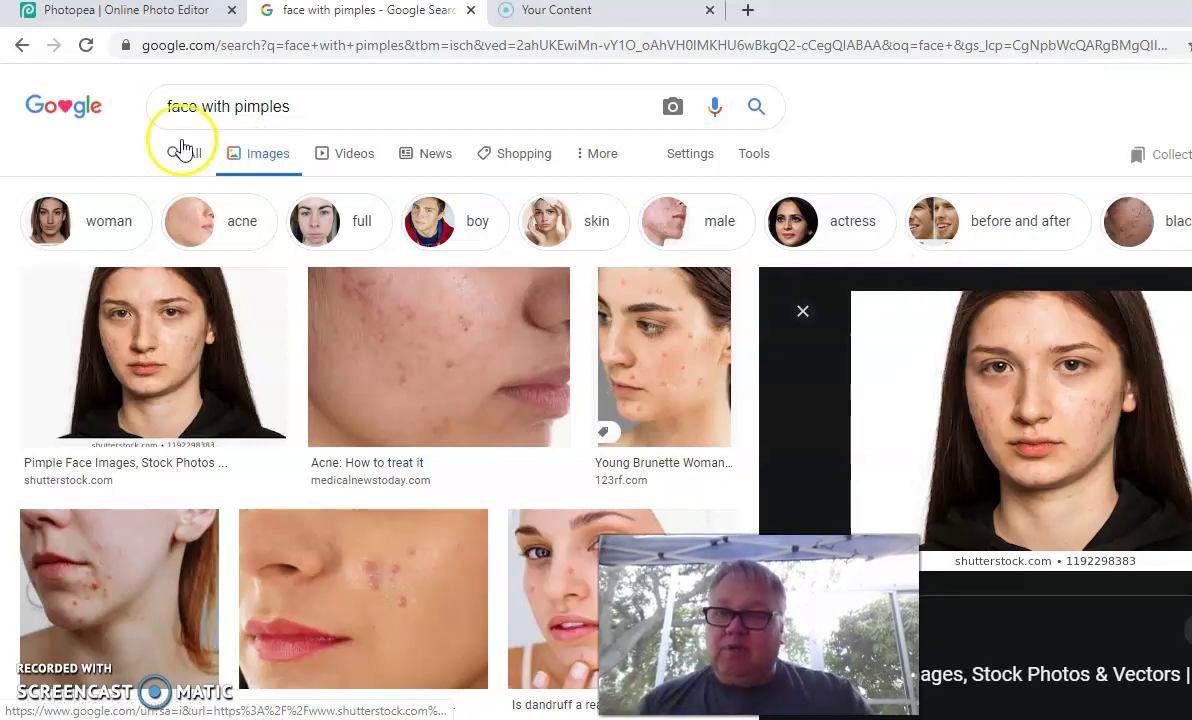
- Switch to Photopea and start a new project named Acne
click(113, 20)
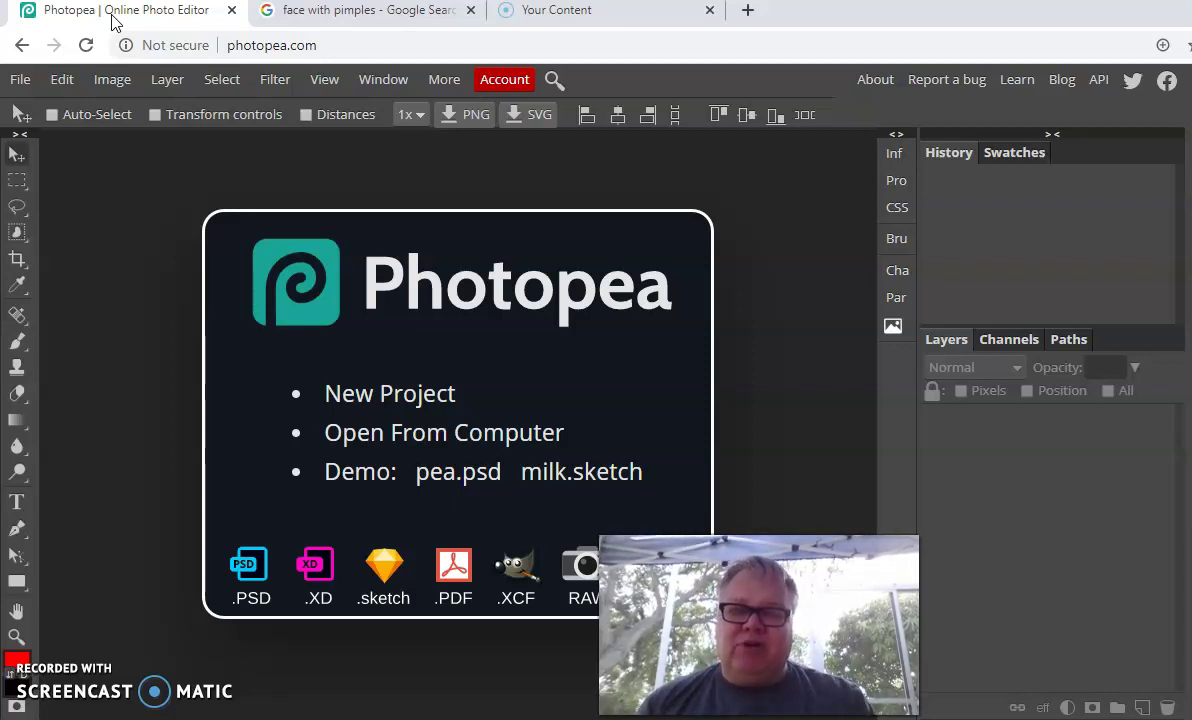
click(21, 80)
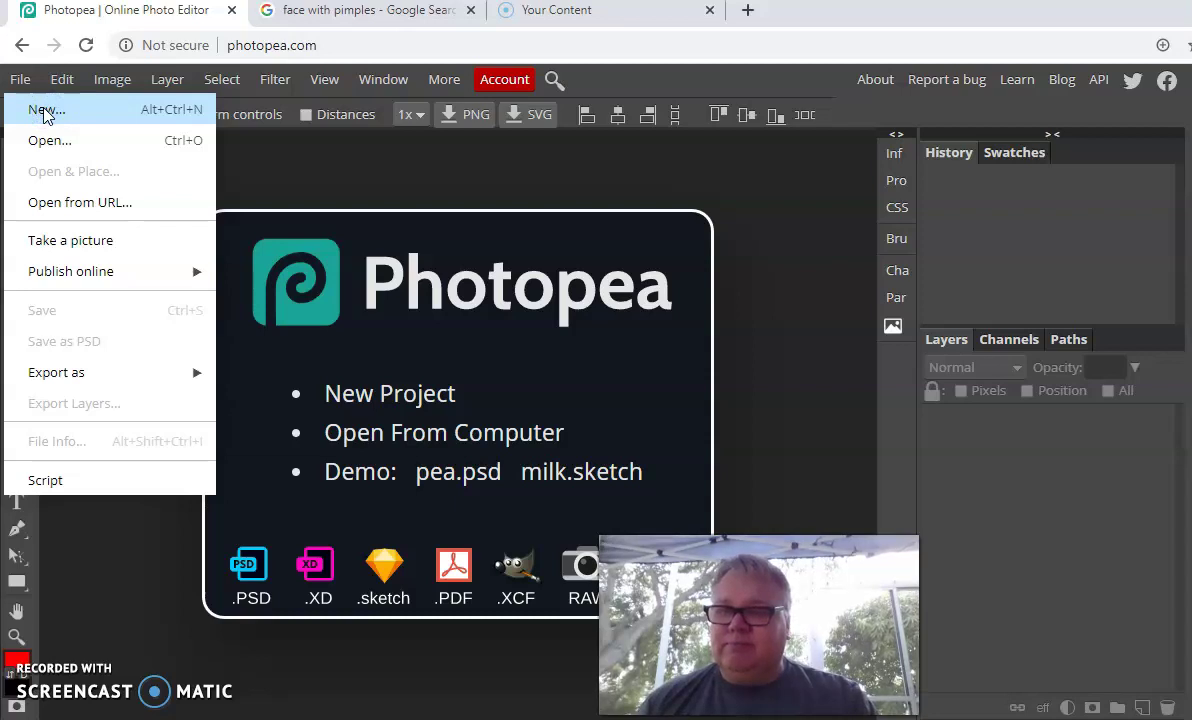
click(45, 112)
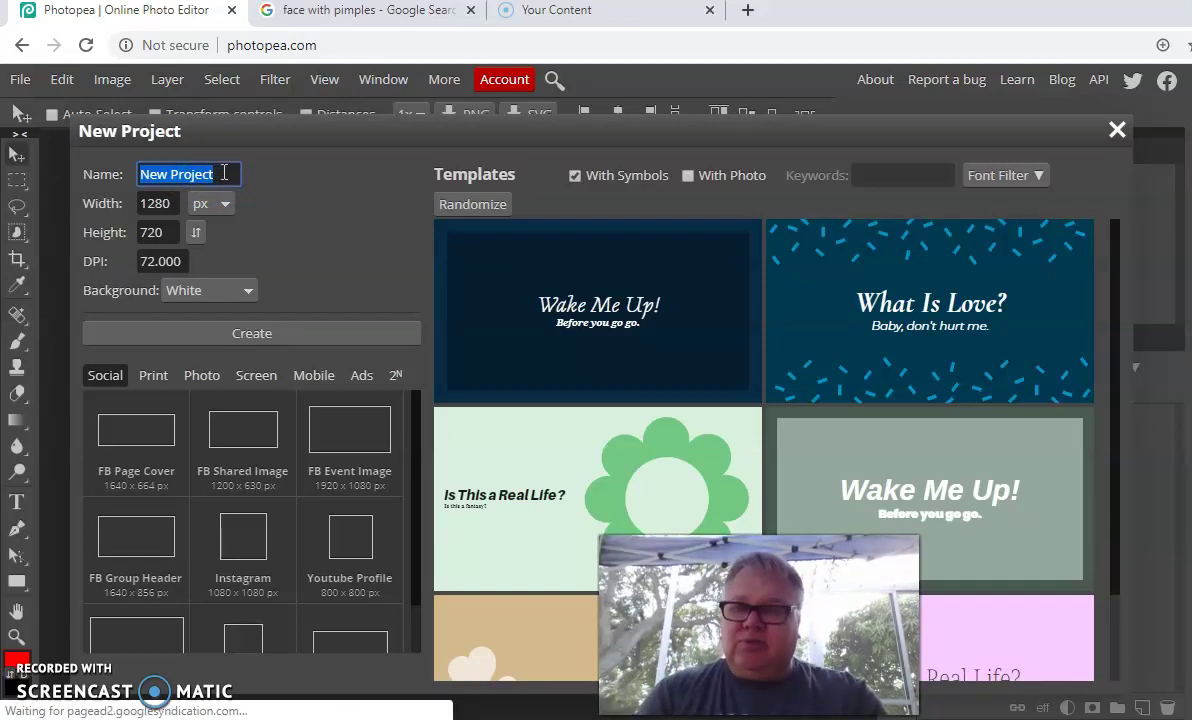
text(Acne)
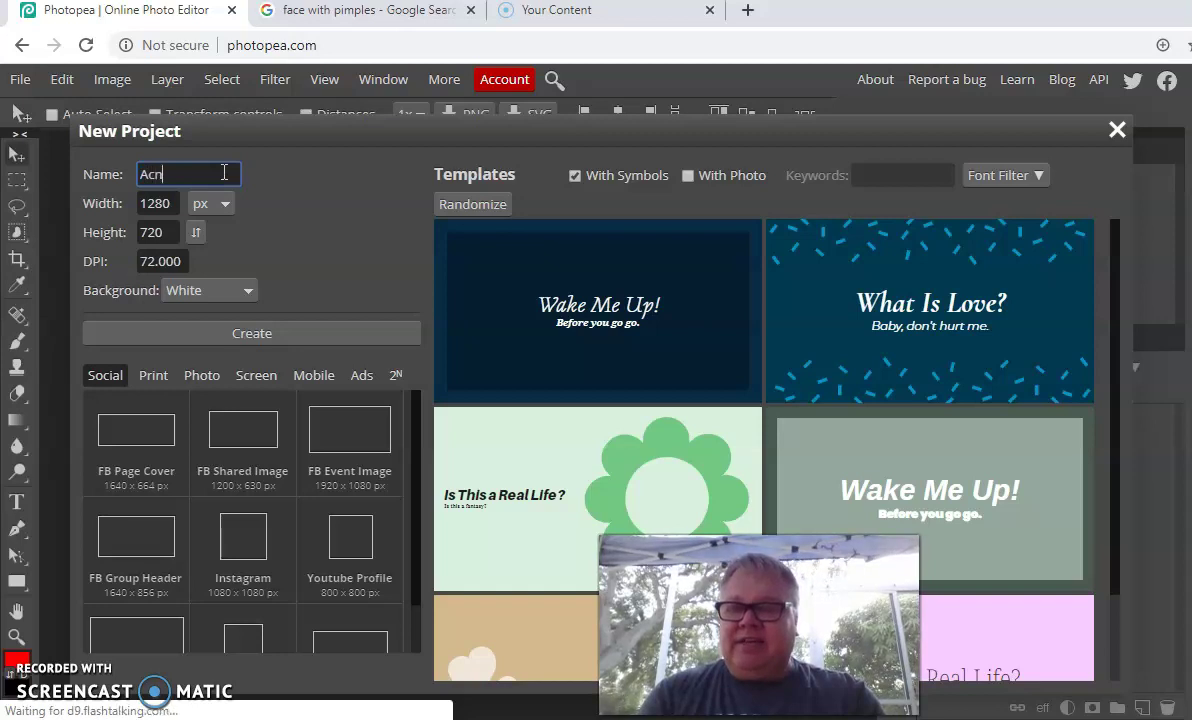
- Set the measurement unit for the new project's dimensions to inches
click(200, 198)
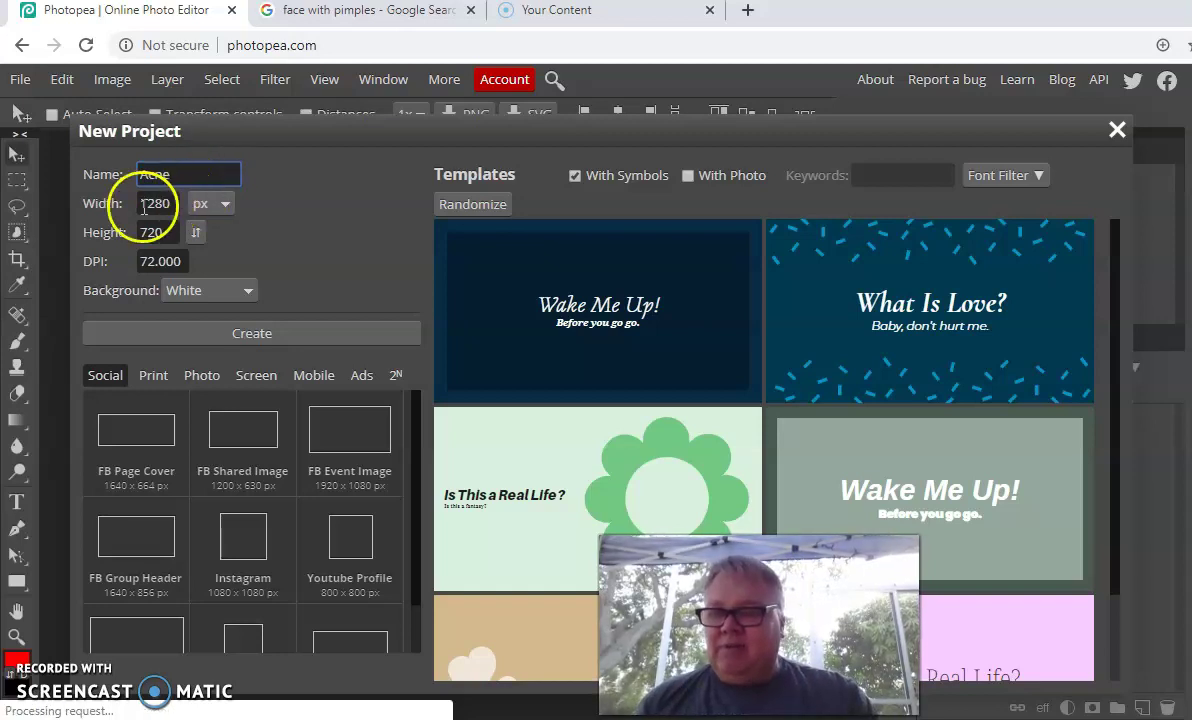
click(178, 203)
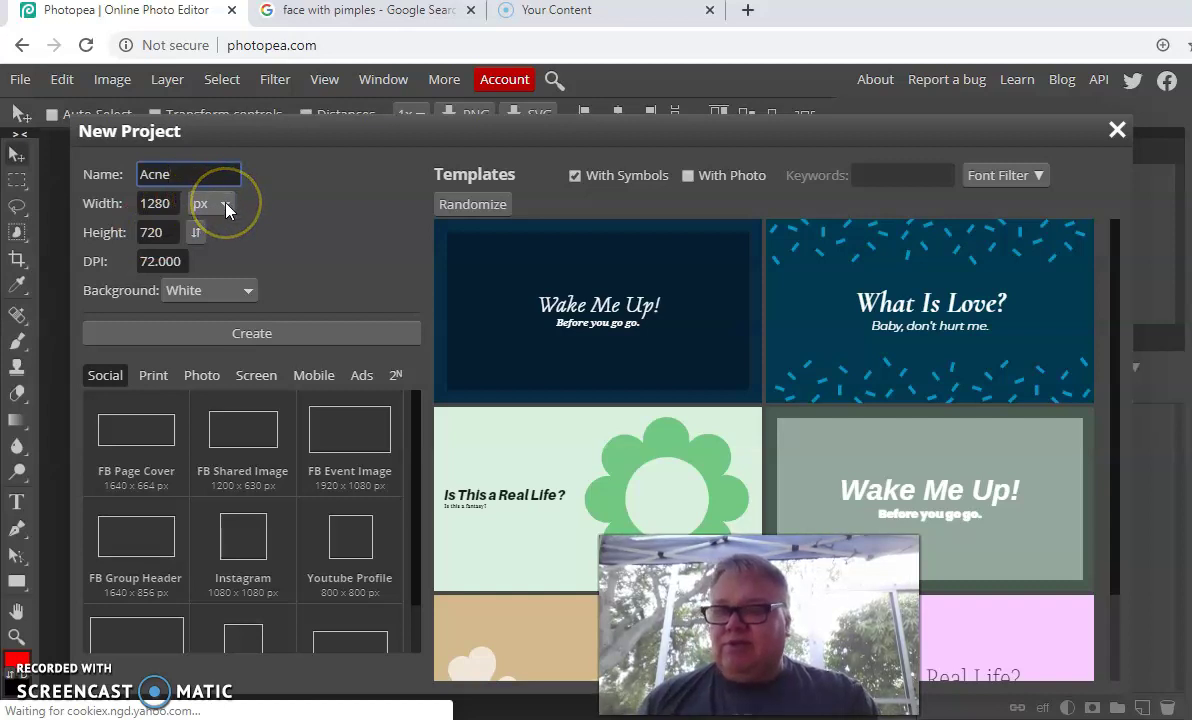
click(226, 206)
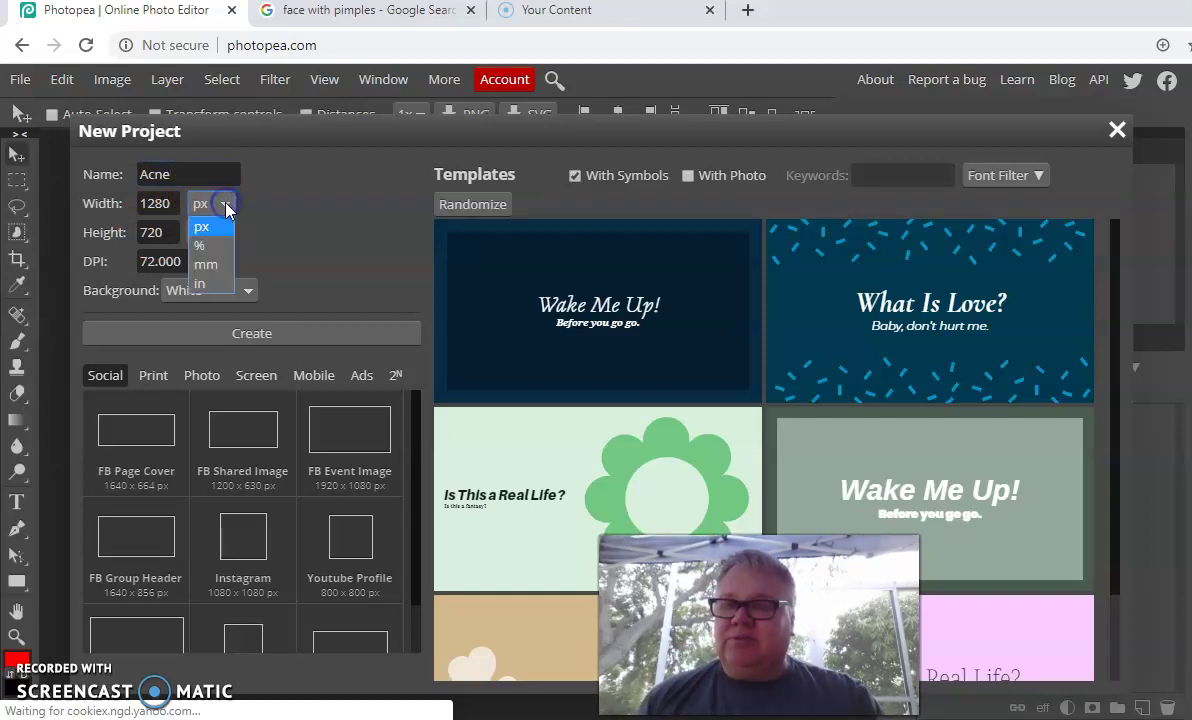
drag(213, 230, 210, 287)
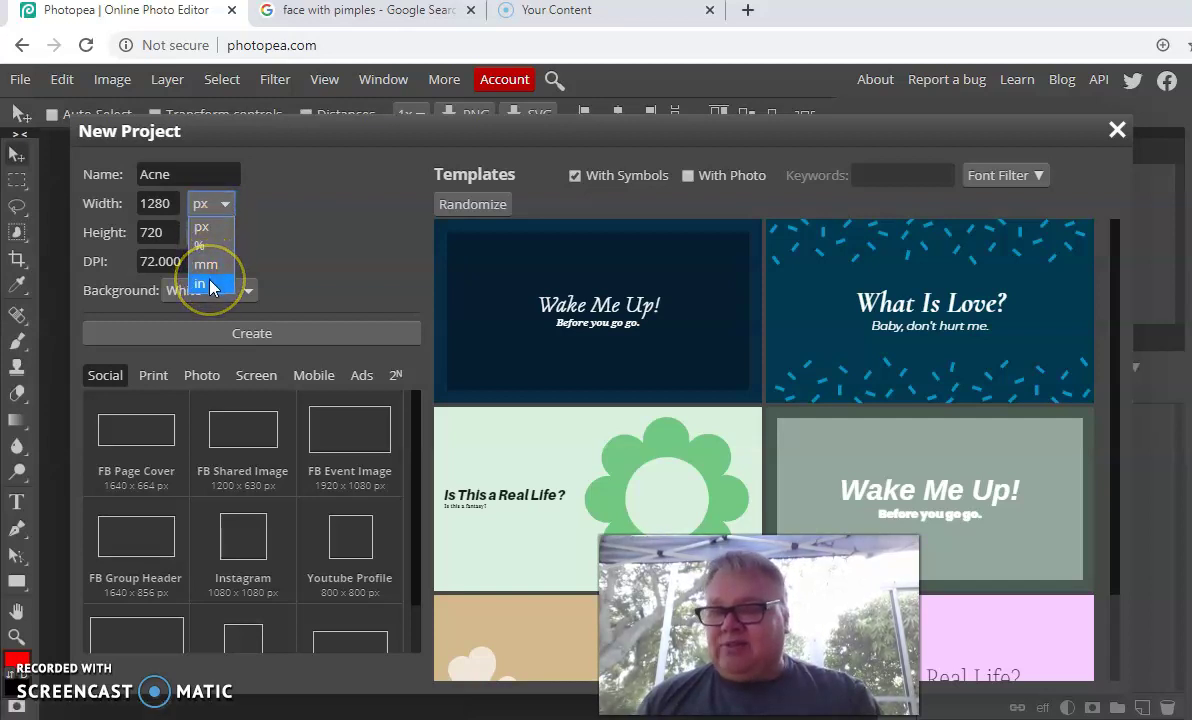
click(210, 287)
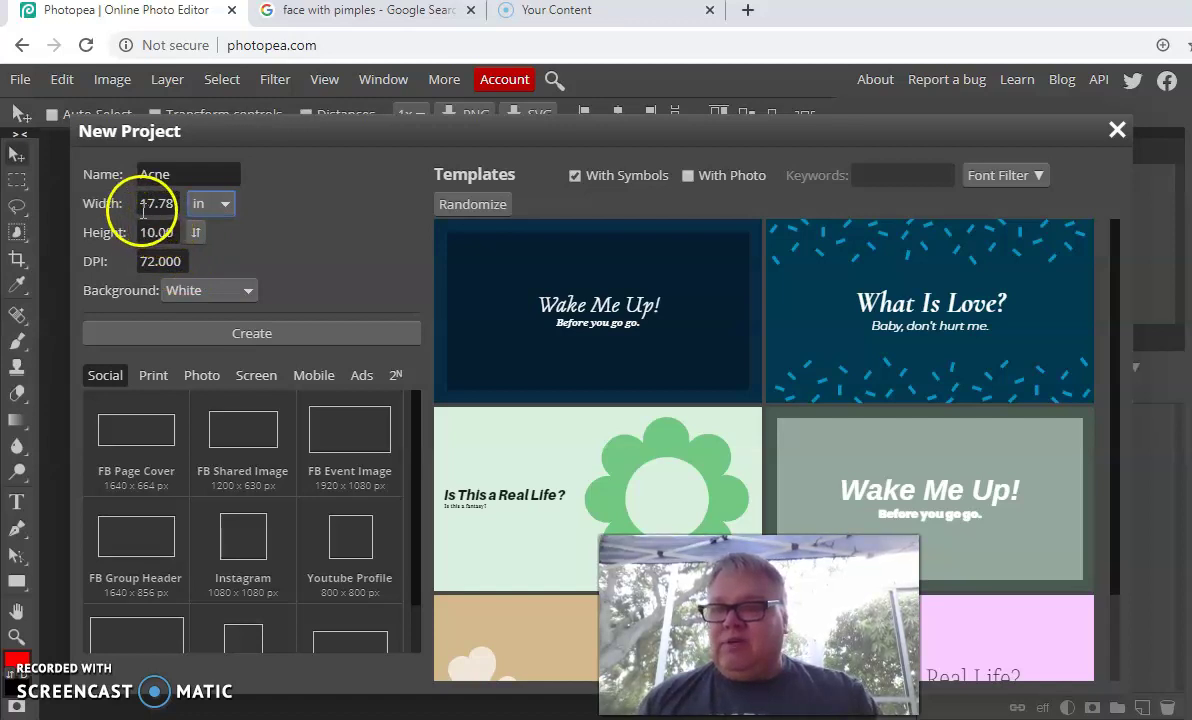
- Set the project's width to 8 inches, keep the height at 10 inches, and create the document with a white background
drag(143, 210, 190, 198)
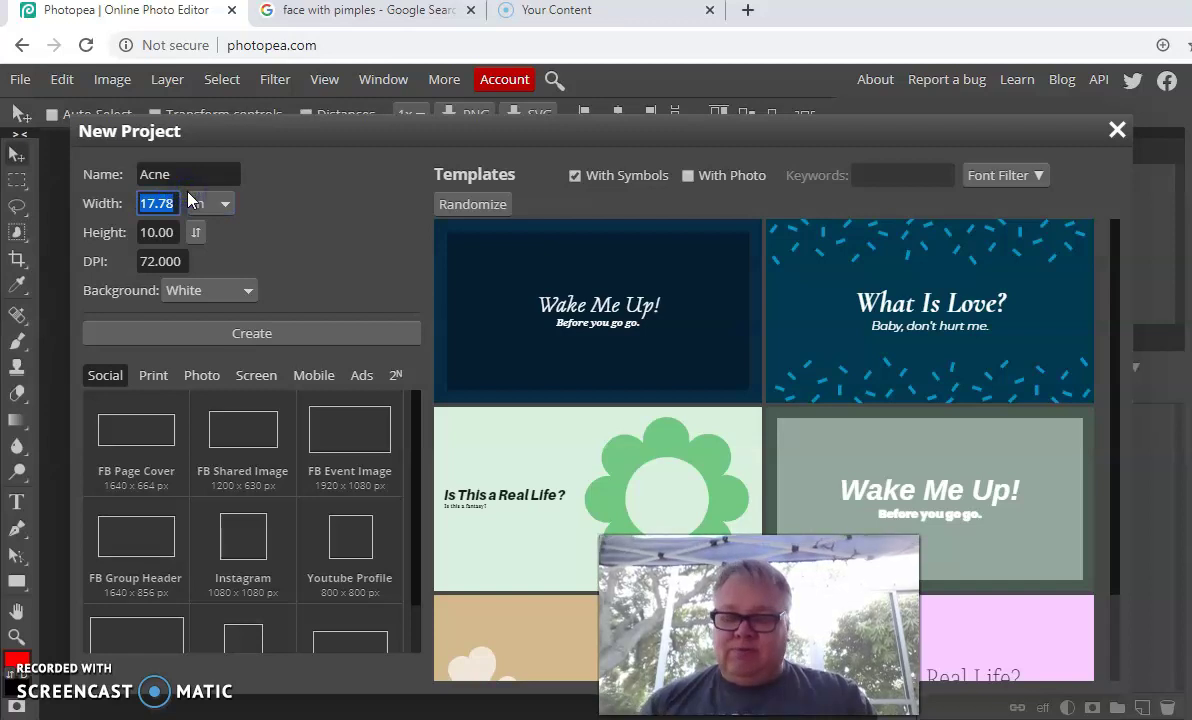
key(BackSpace)
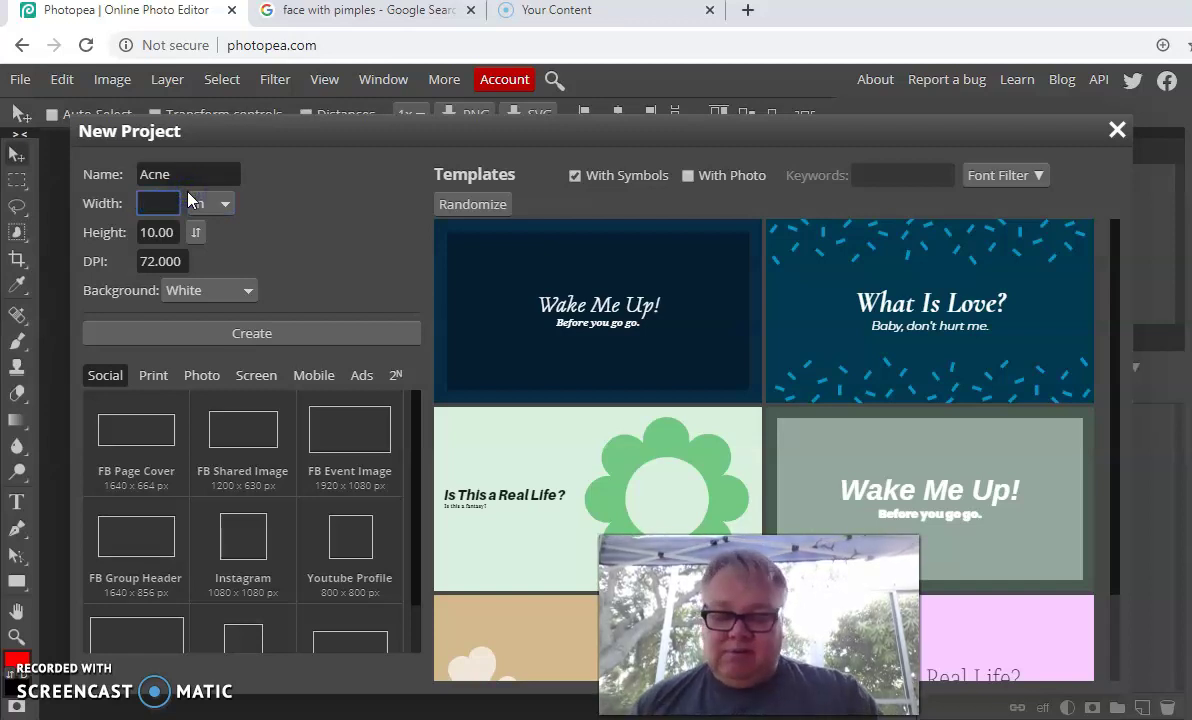
drag(157, 201, 149, 238)
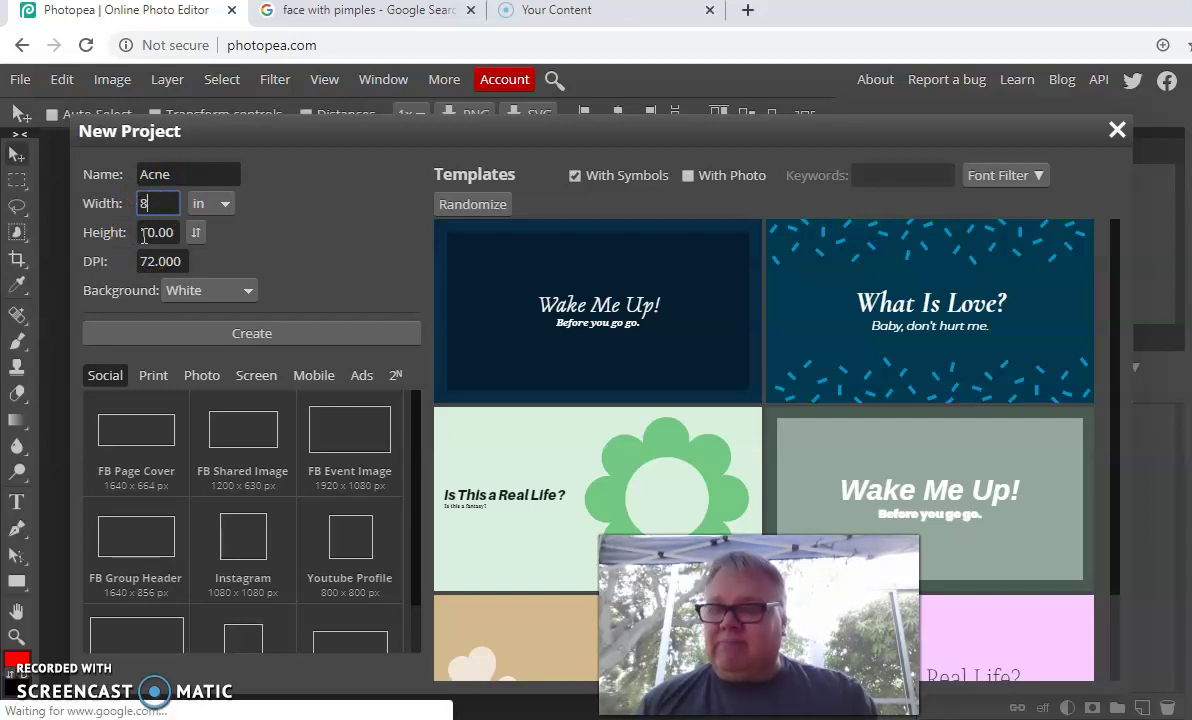
drag(157, 203, 152, 228)
click(152, 230)
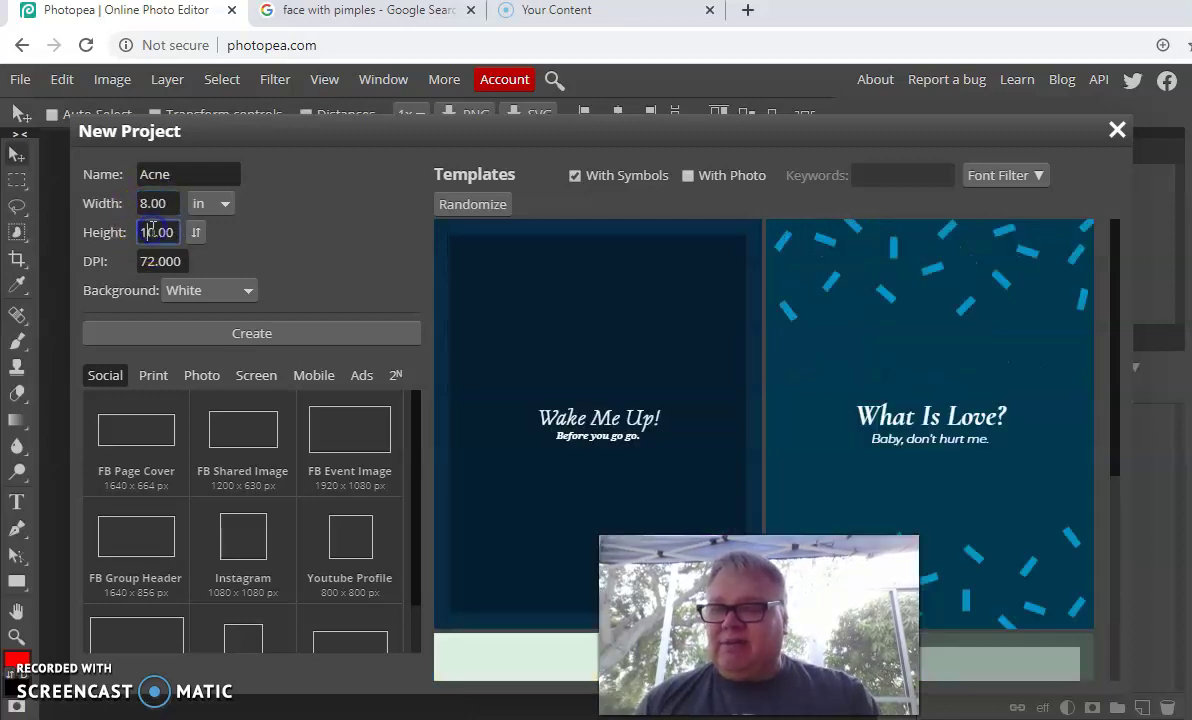
click(150, 262)
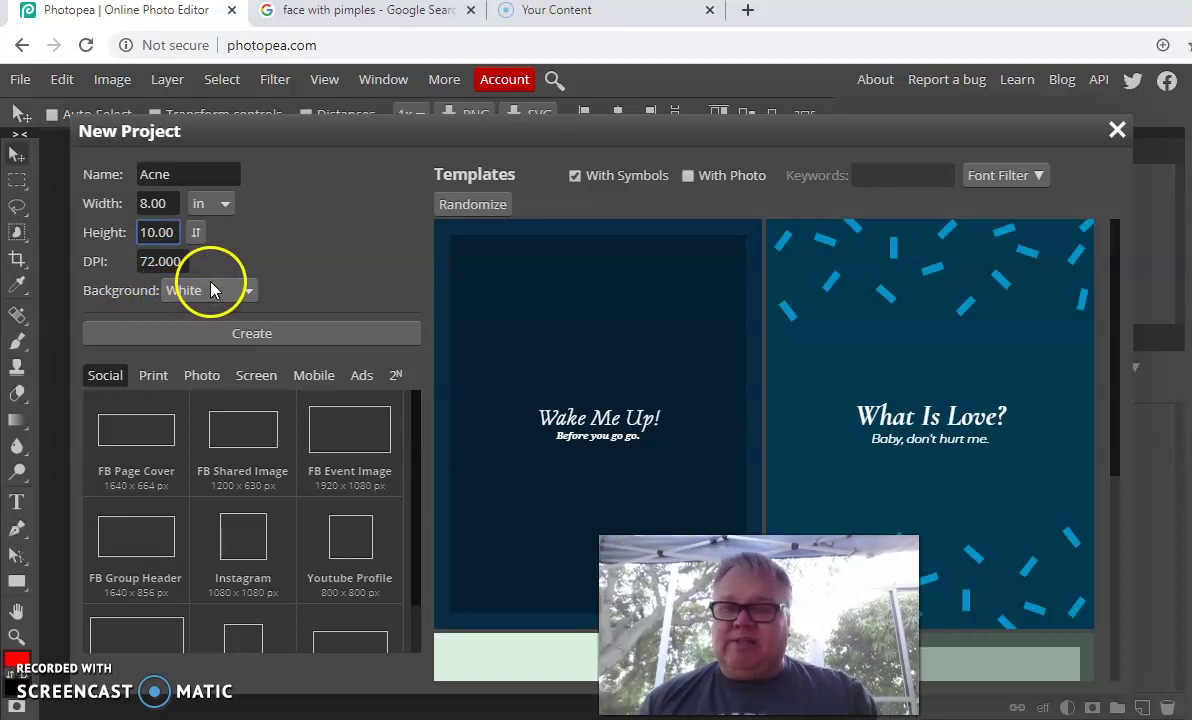
click(289, 335)
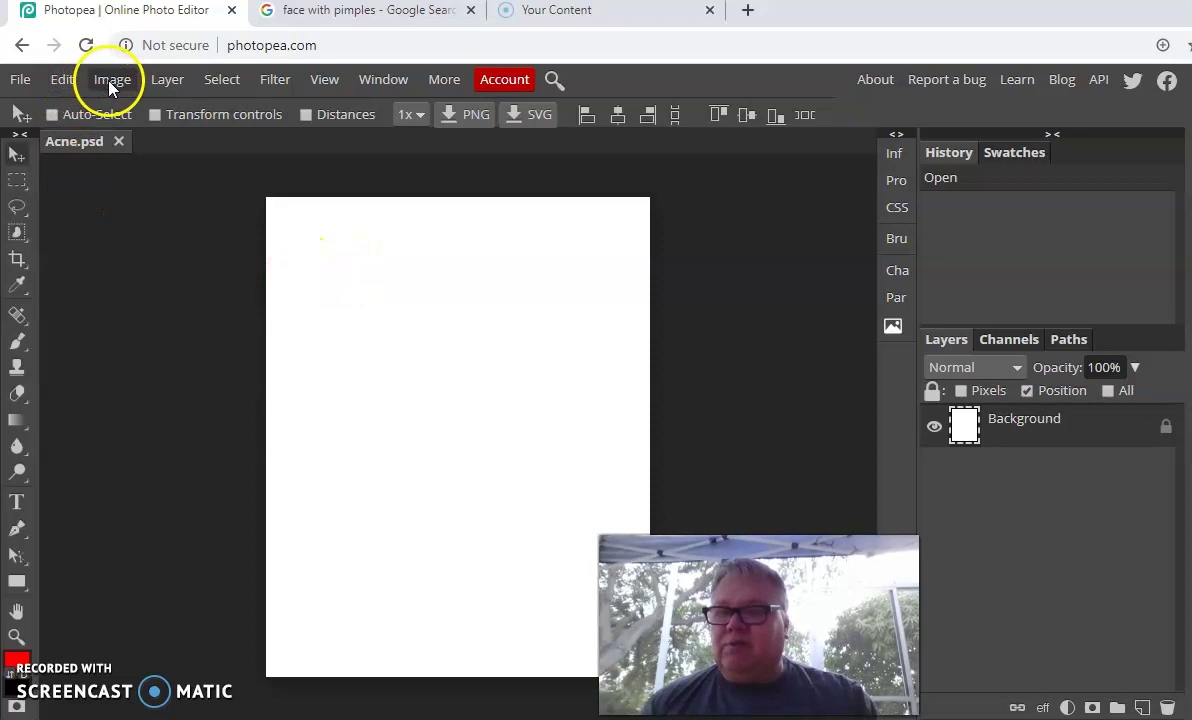
- Paste the copied portrait into the blank document, allowing the site to access the clipboard
click(62, 81)
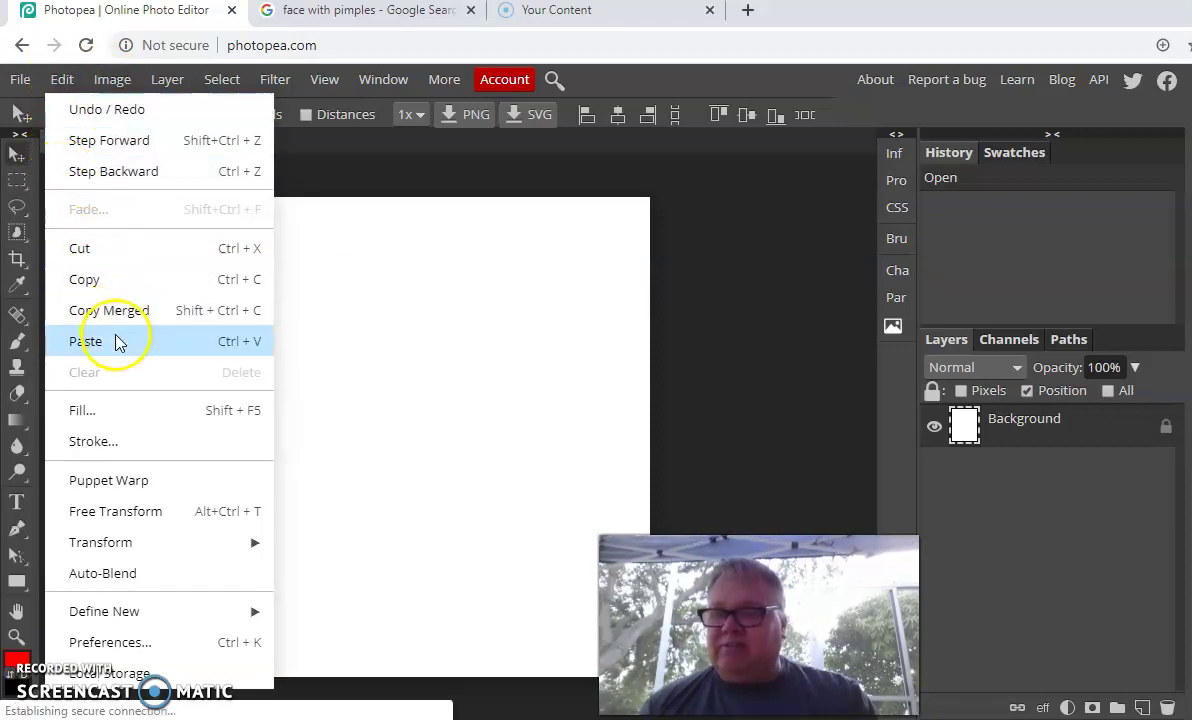
click(231, 345)
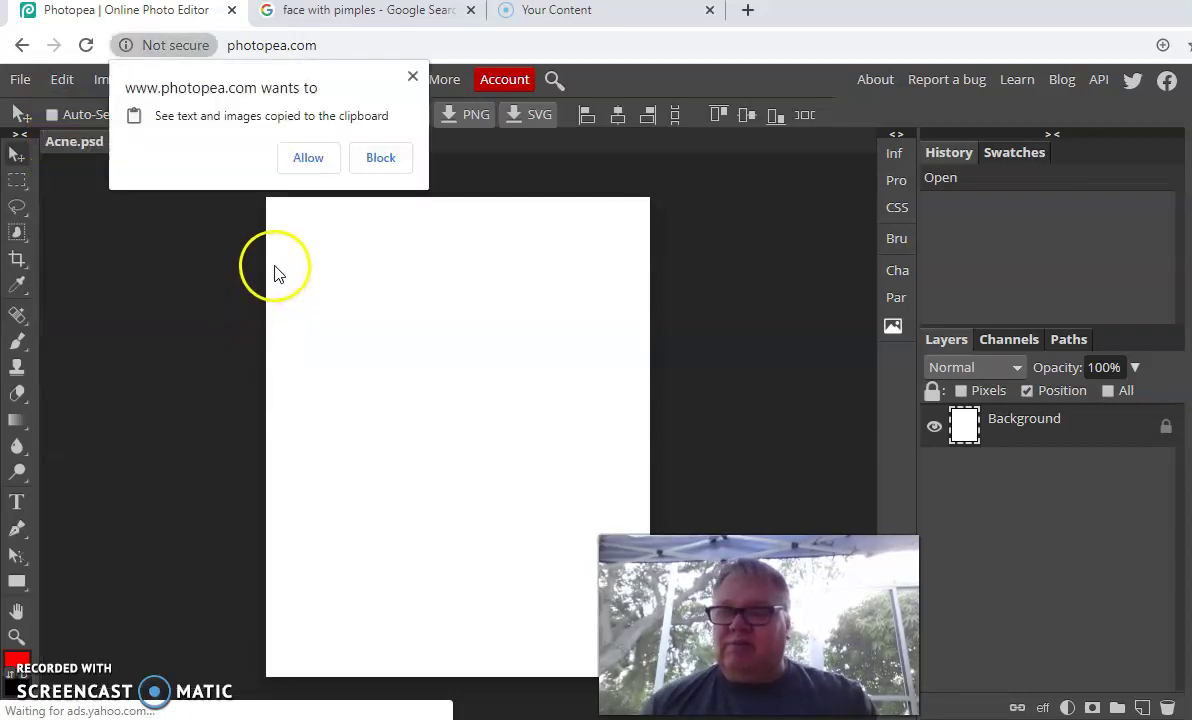
click(309, 158)
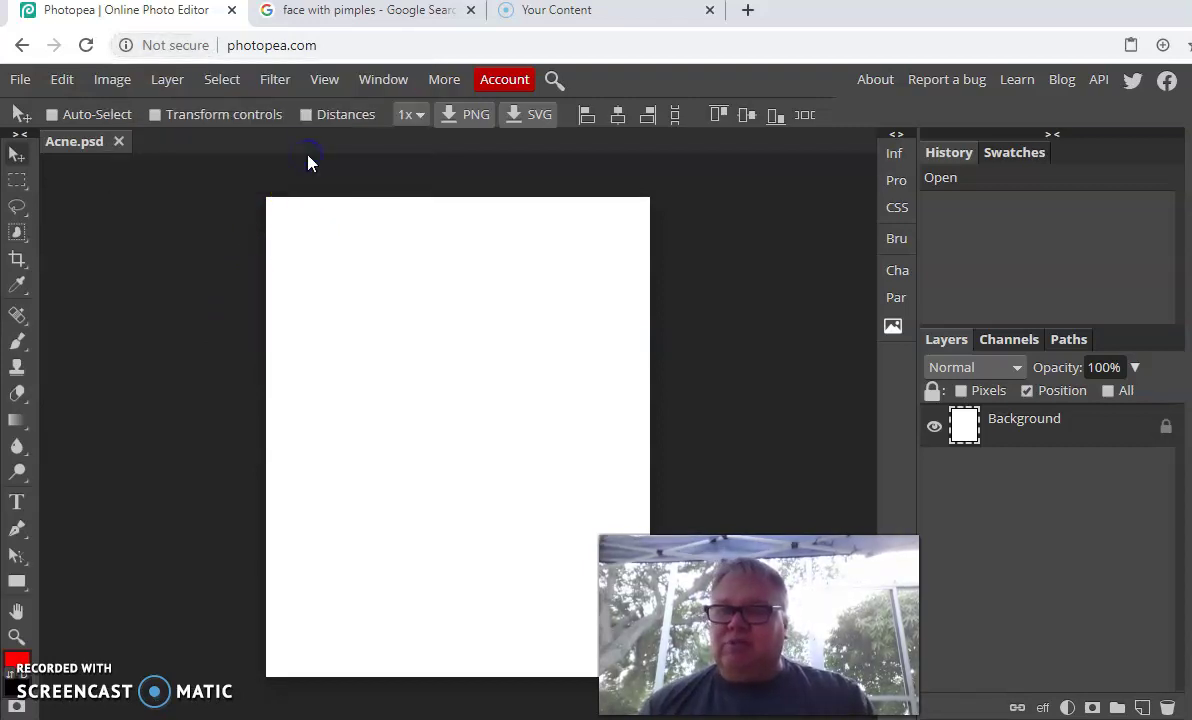
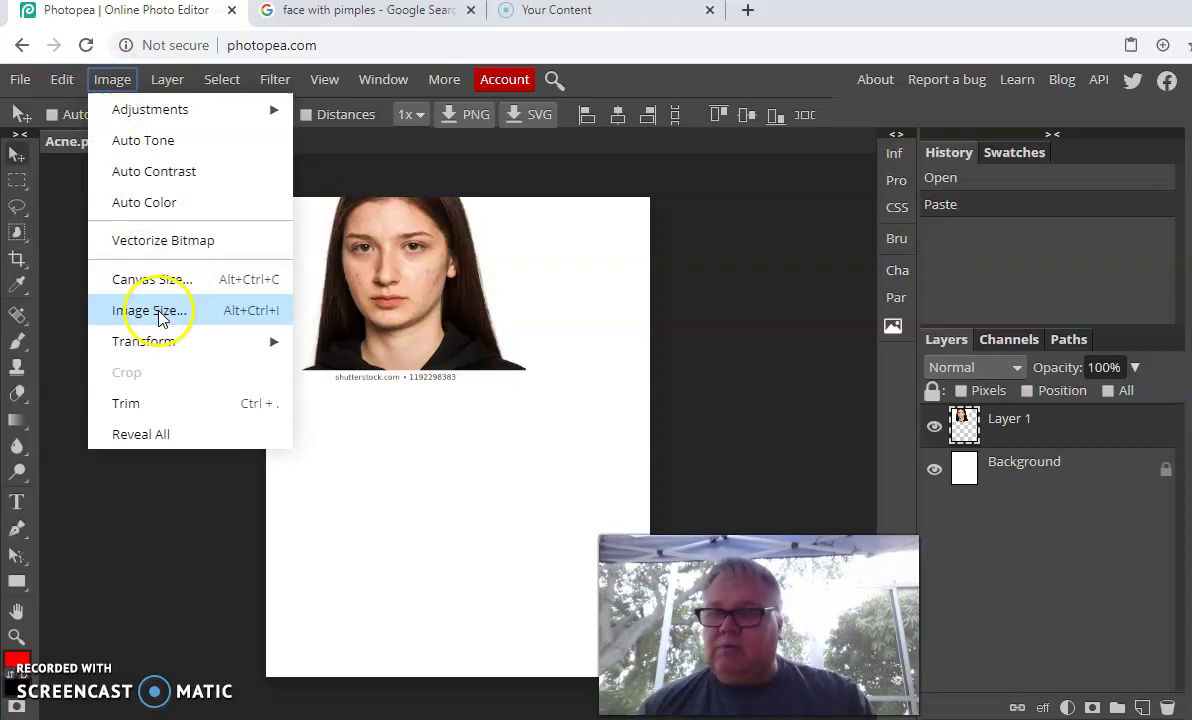
click(110, 85)
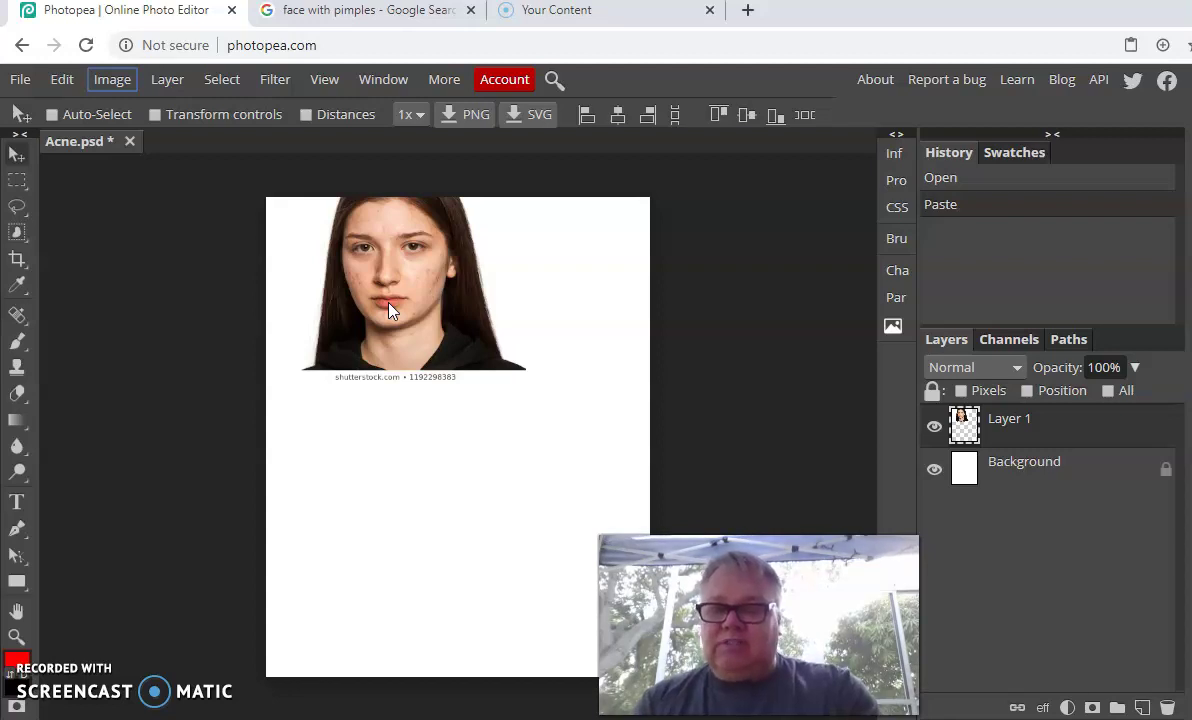
key(ctrl+t)
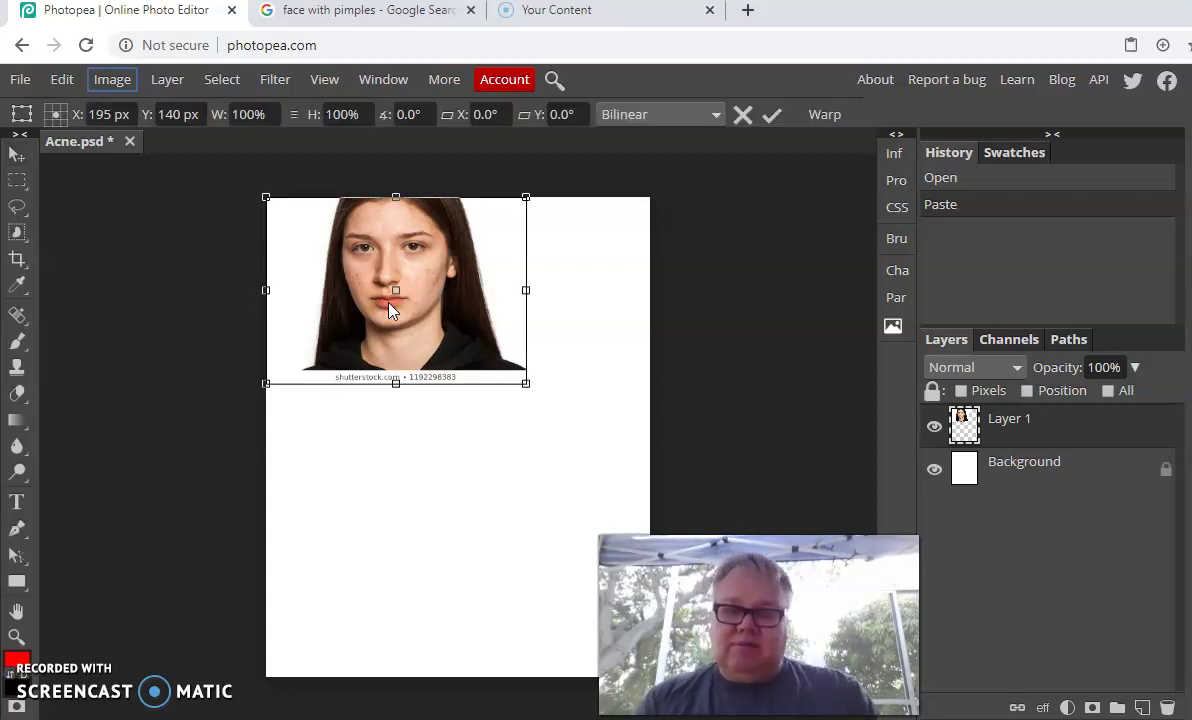
click(426, 263)
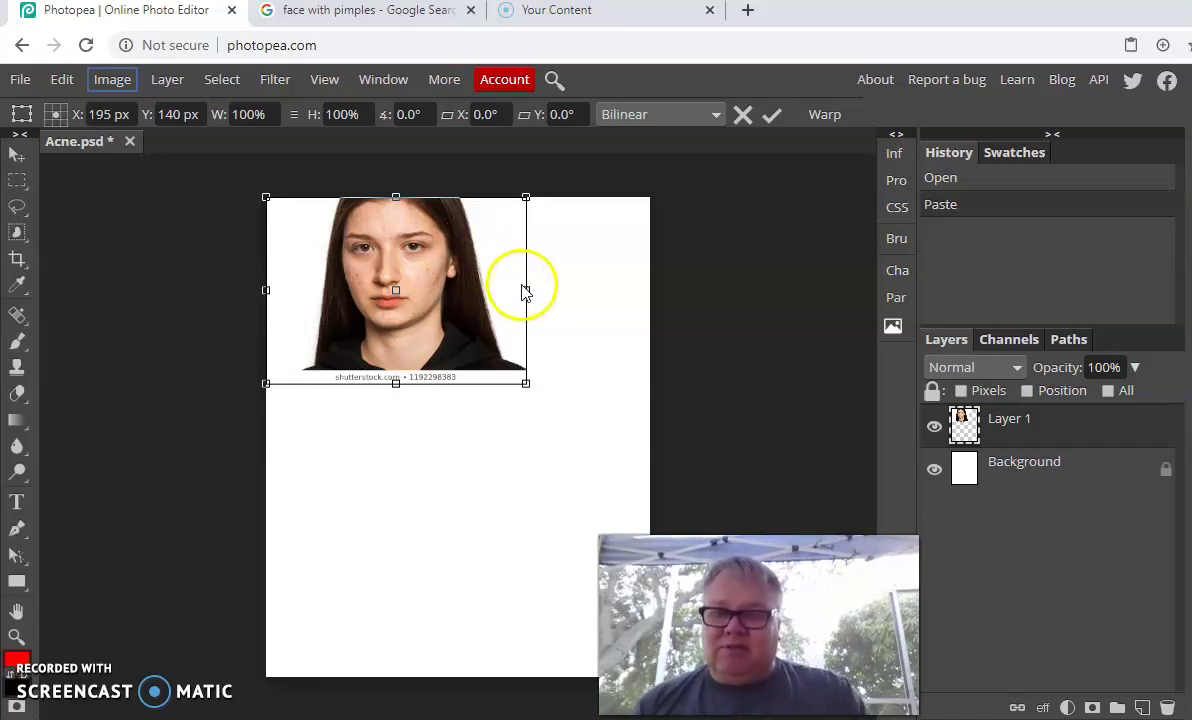
click(526, 384)
drag(526, 384, 637, 450)
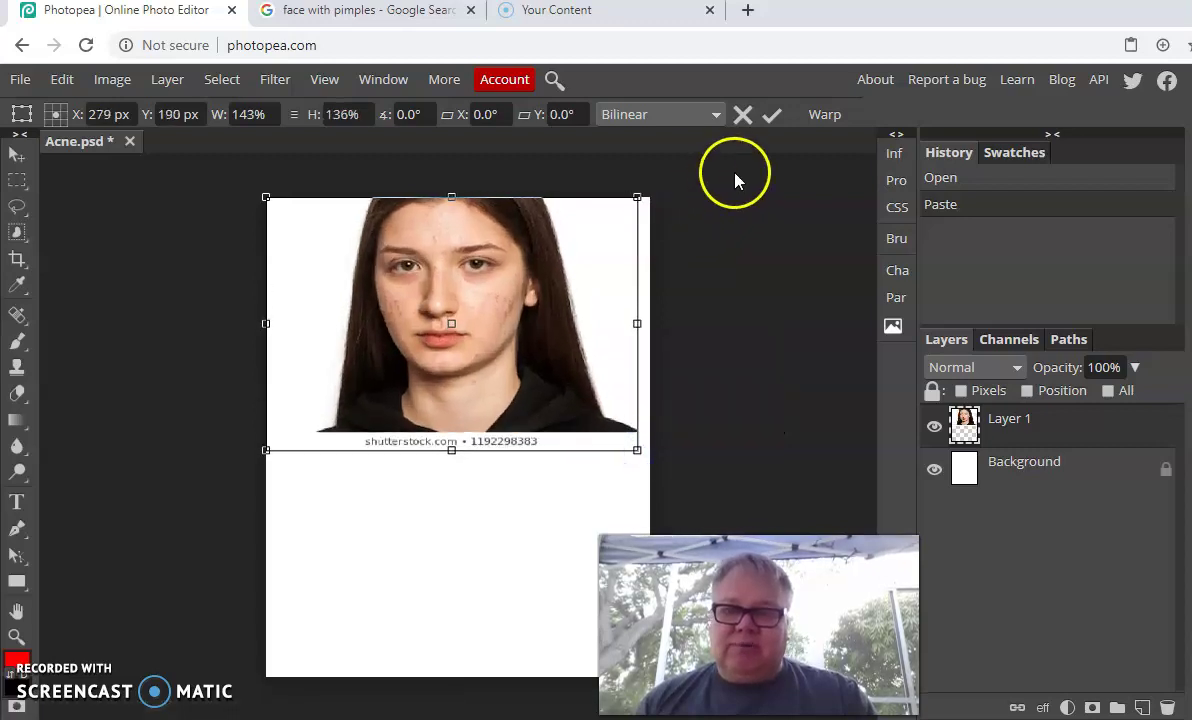
click(742, 115)
click(627, 252)
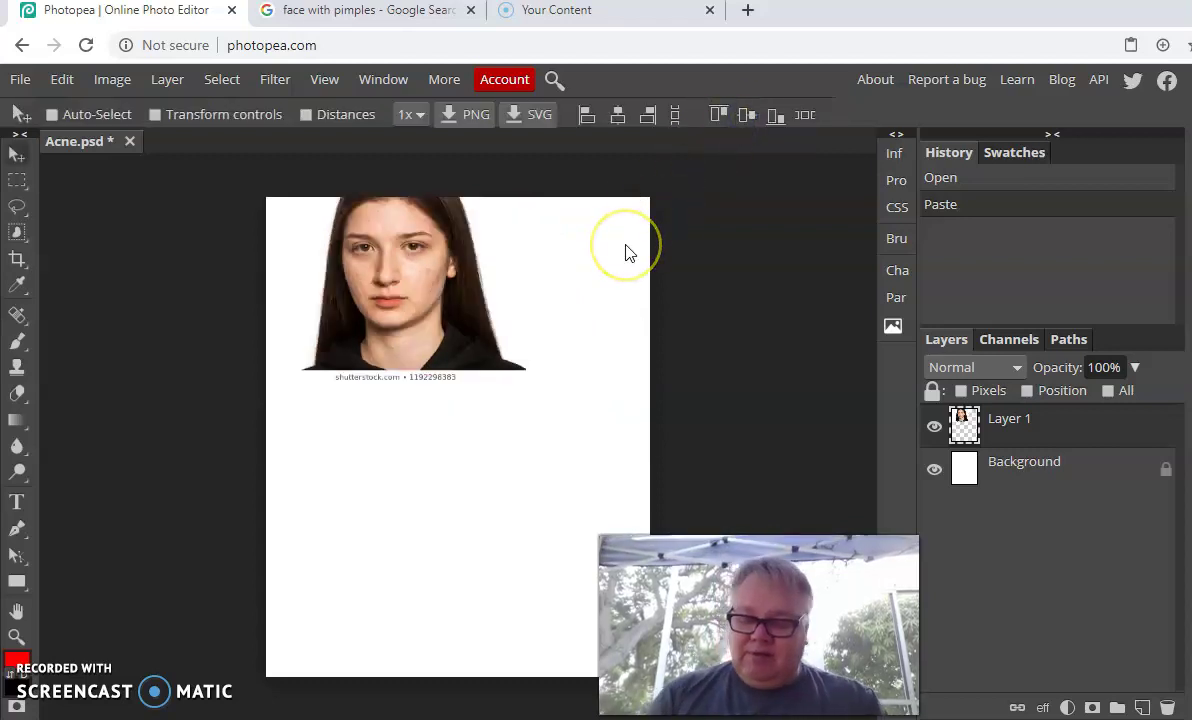
- Scale the portrait layer proportionally to 148% with Free Transform so it spans the canvas width, and apply the transformation
key(ctrl+t)
click(614, 258)
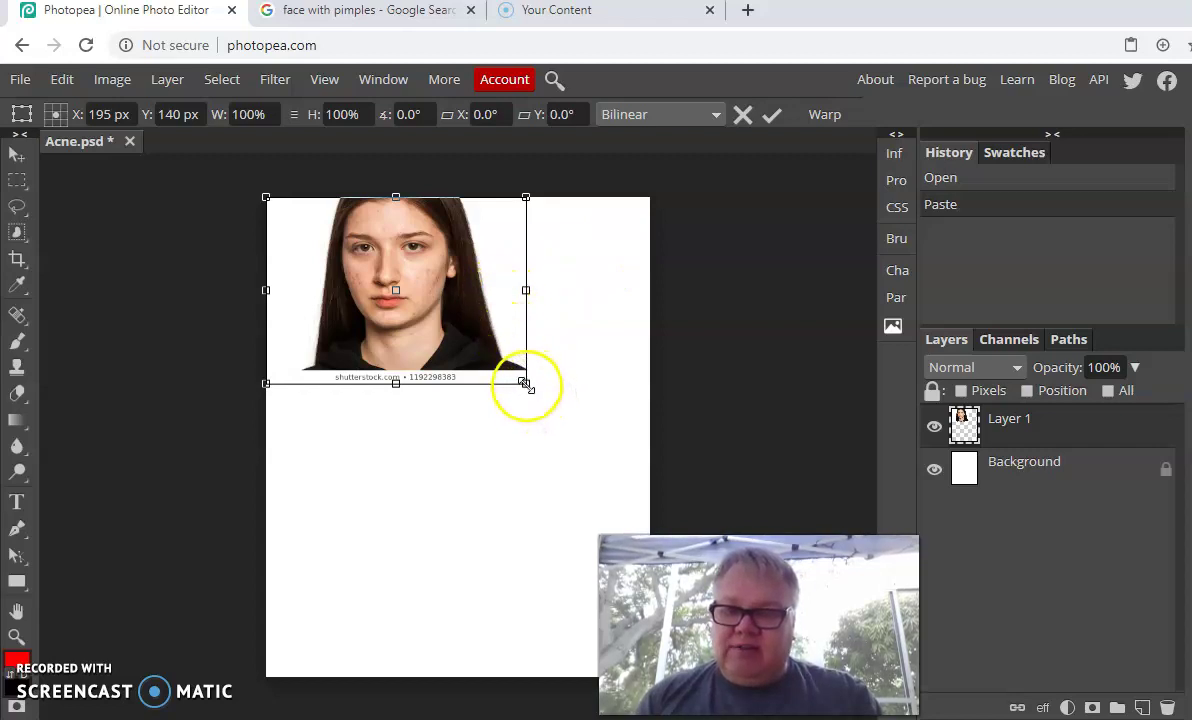
drag(526, 384, 649, 462)
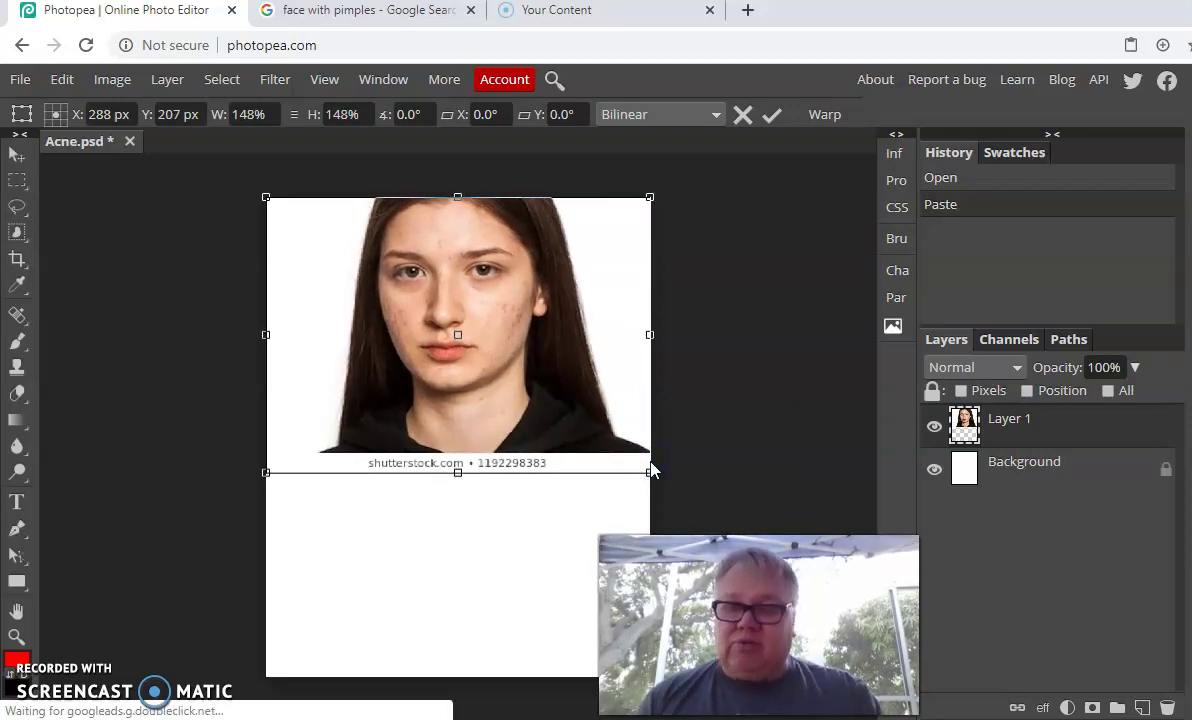
click(646, 394)
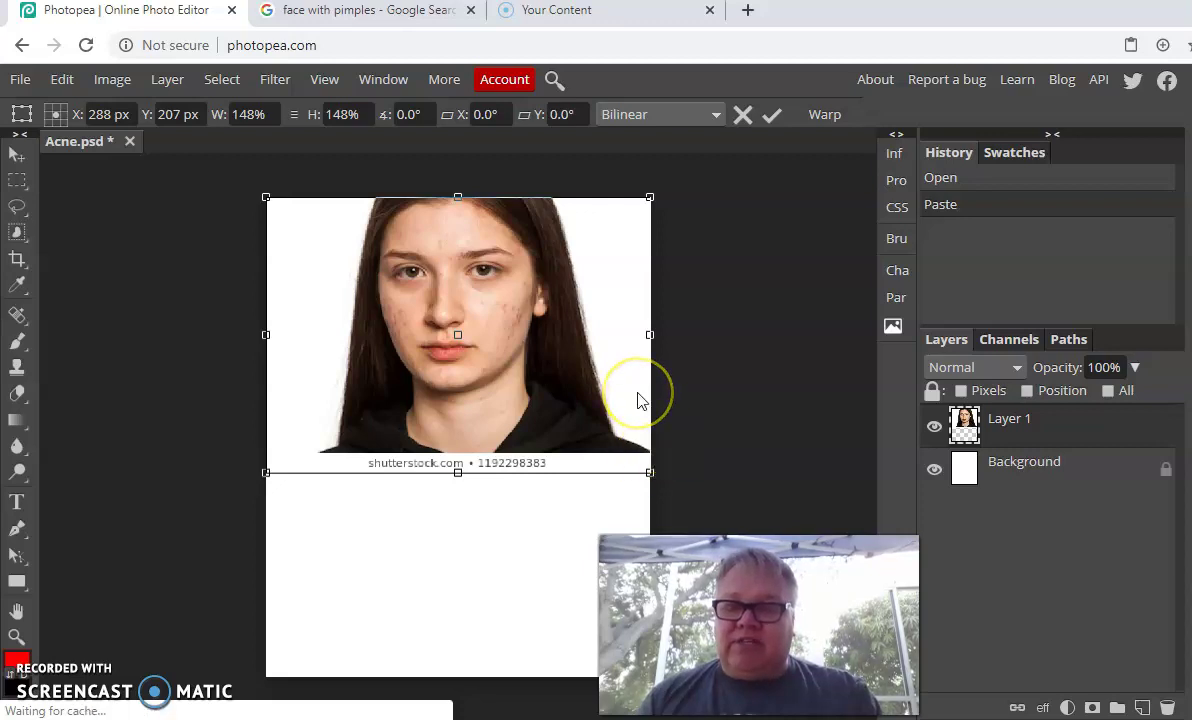
click(651, 396)
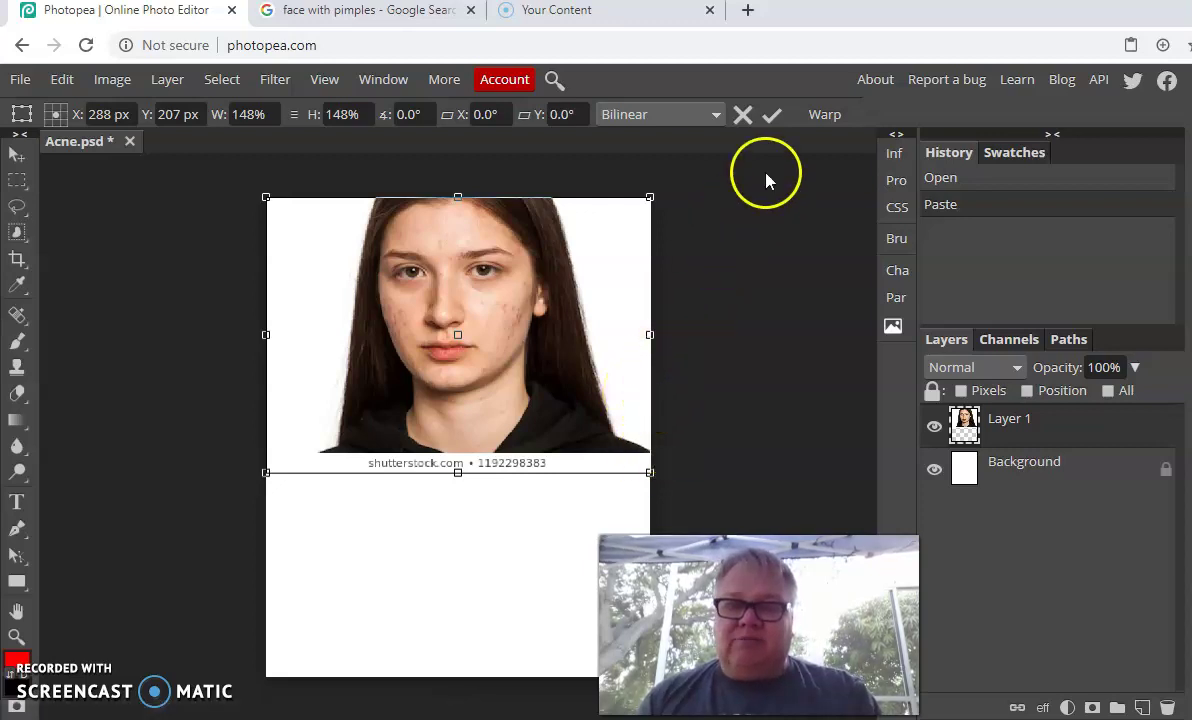
click(772, 117)
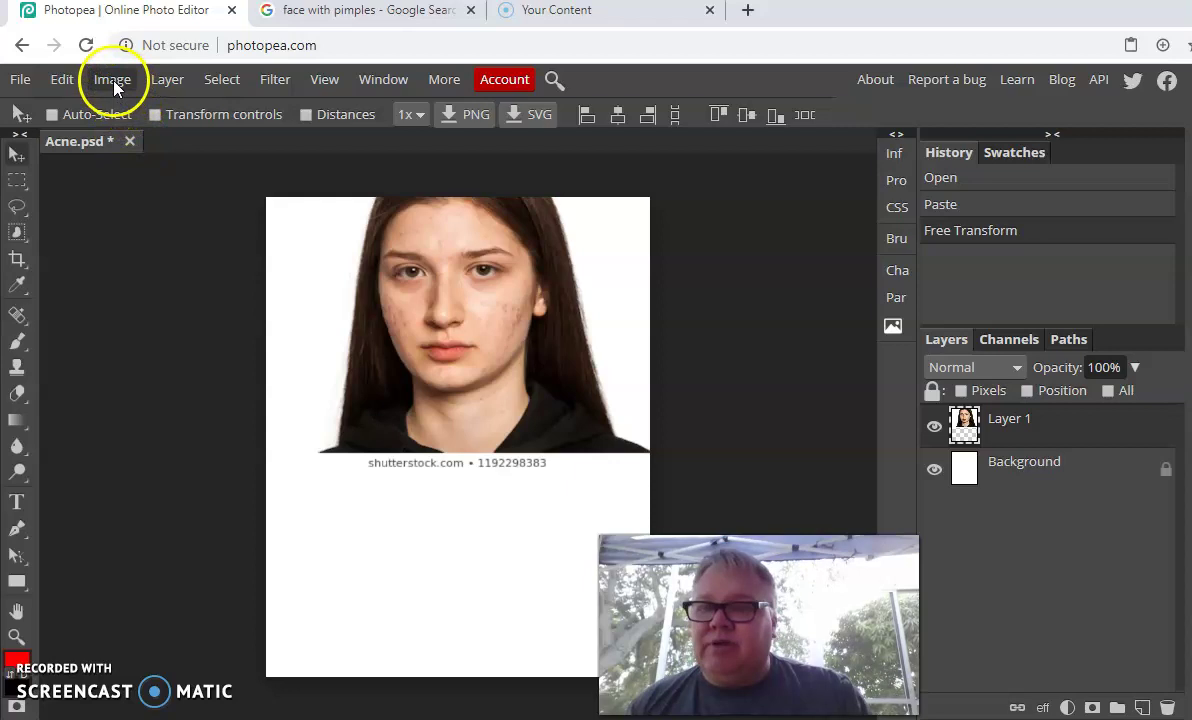
- Duplicate the portrait layer so the retouching is done on a copy
click(172, 80)
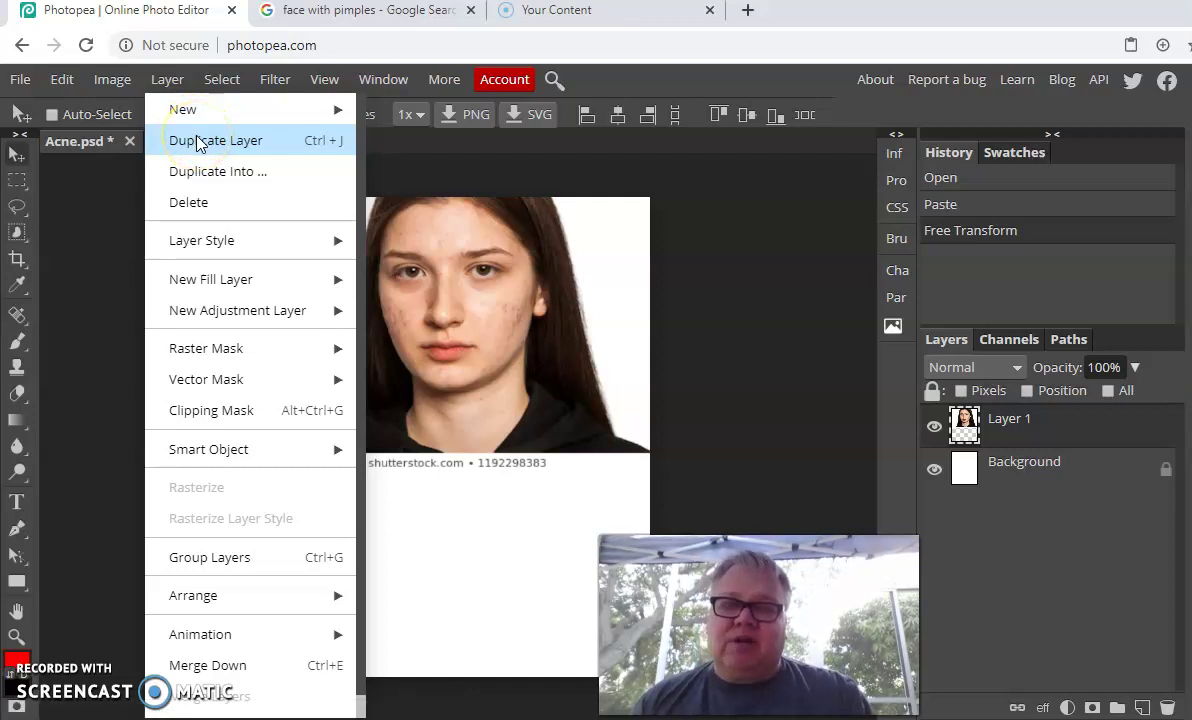
click(315, 147)
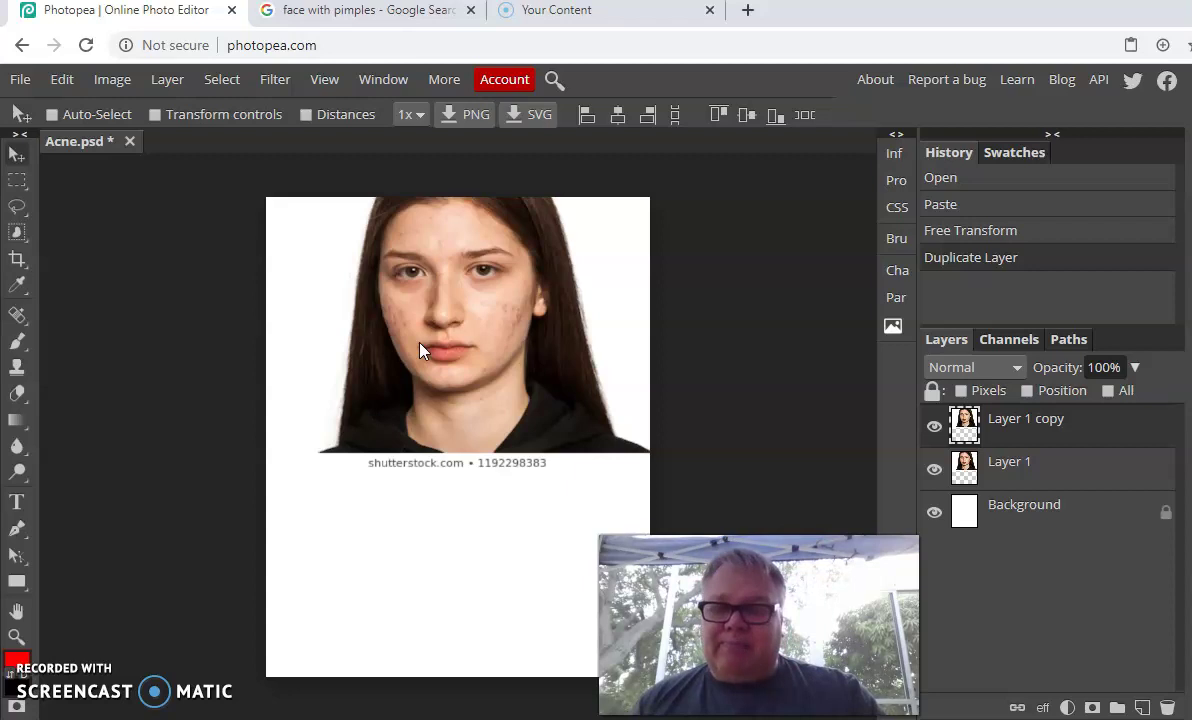
- Shift the copied portrait layer slightly down on the canvas so more of the forehead is in view
key(ctrl+plus)
key(ctrl+plus)
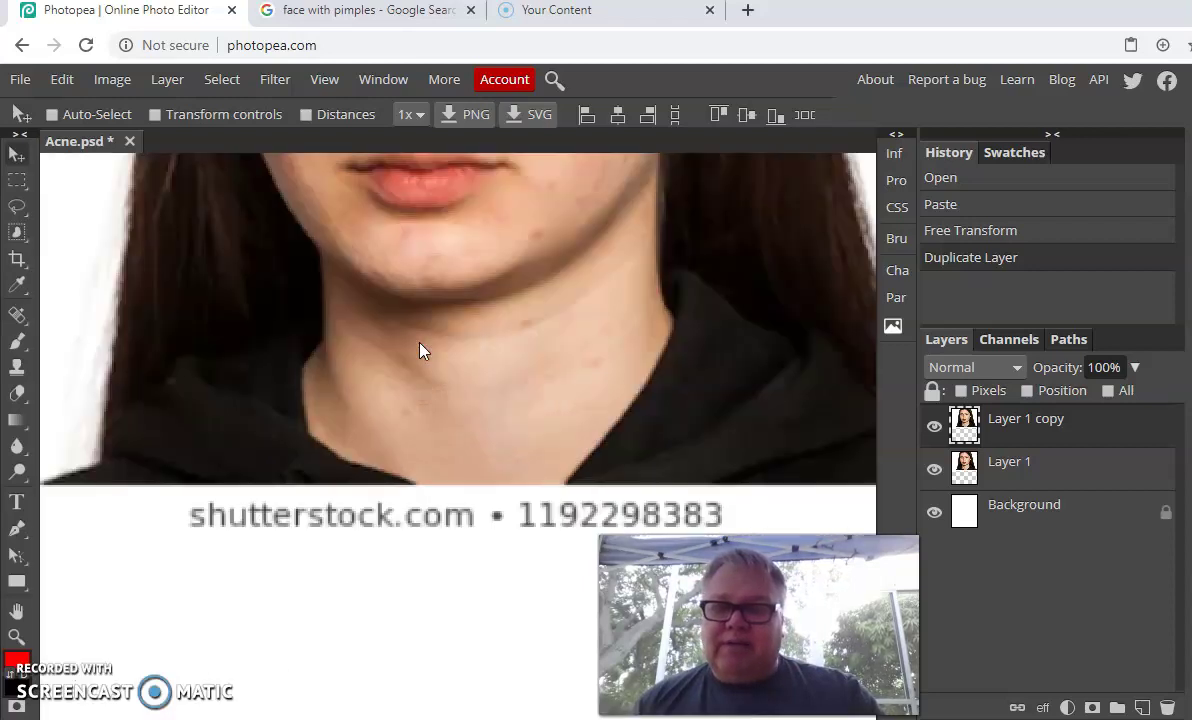
key(ctrl+minus)
key(ctrl+minus)
key(ctrl+plus)
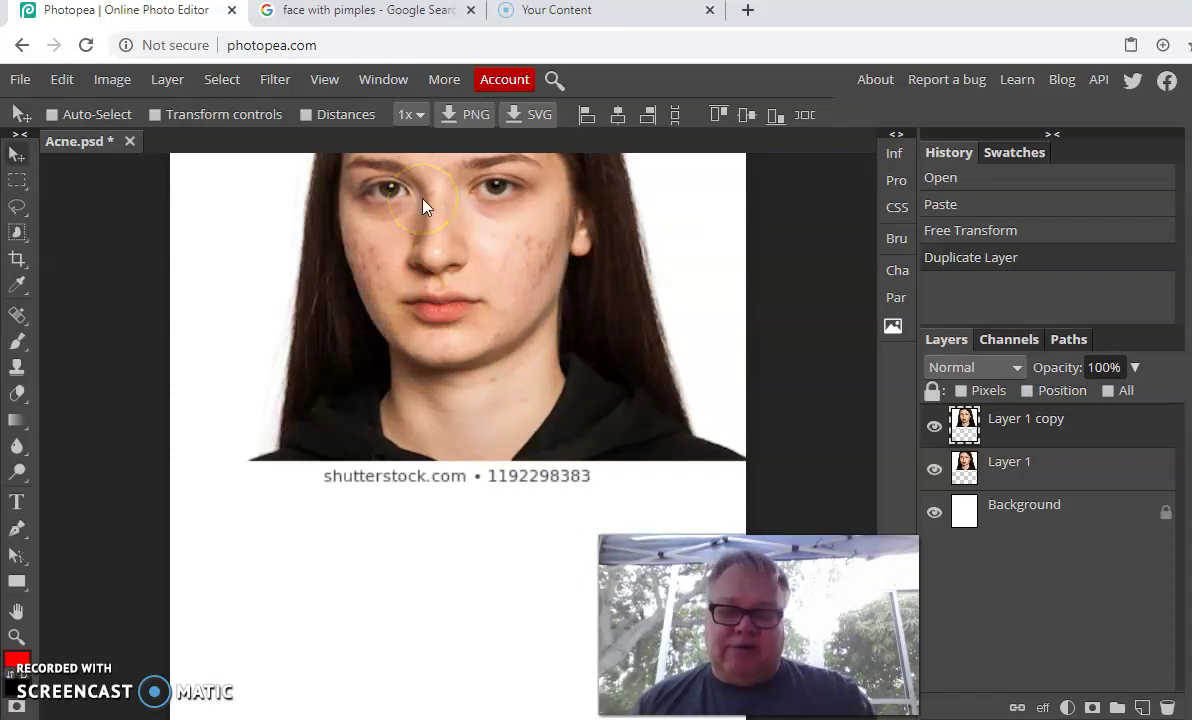
key(ctrl+plus)
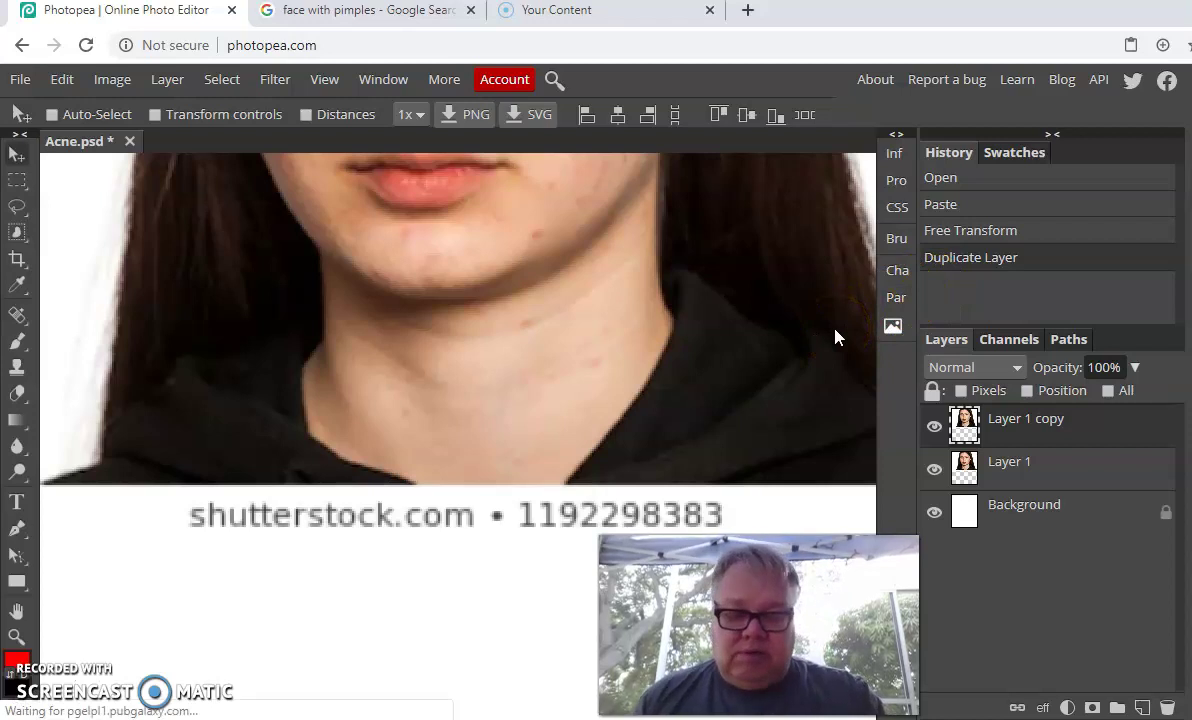
key(ctrl+minus)
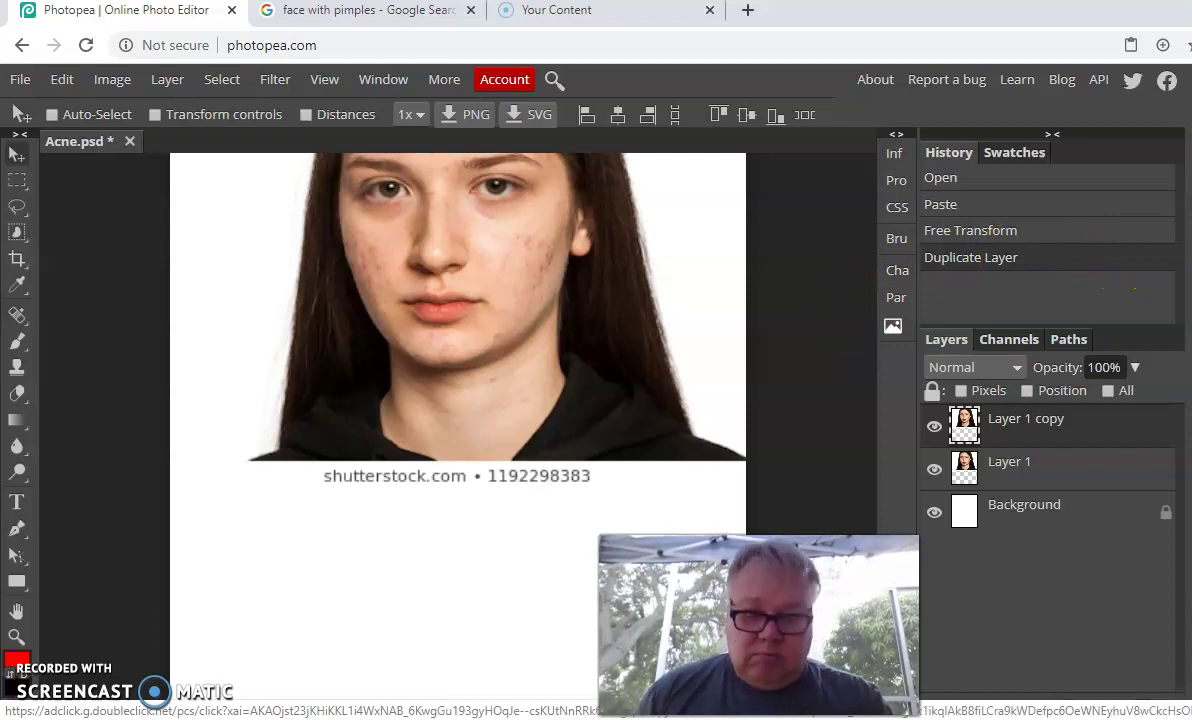
click(1180, 259)
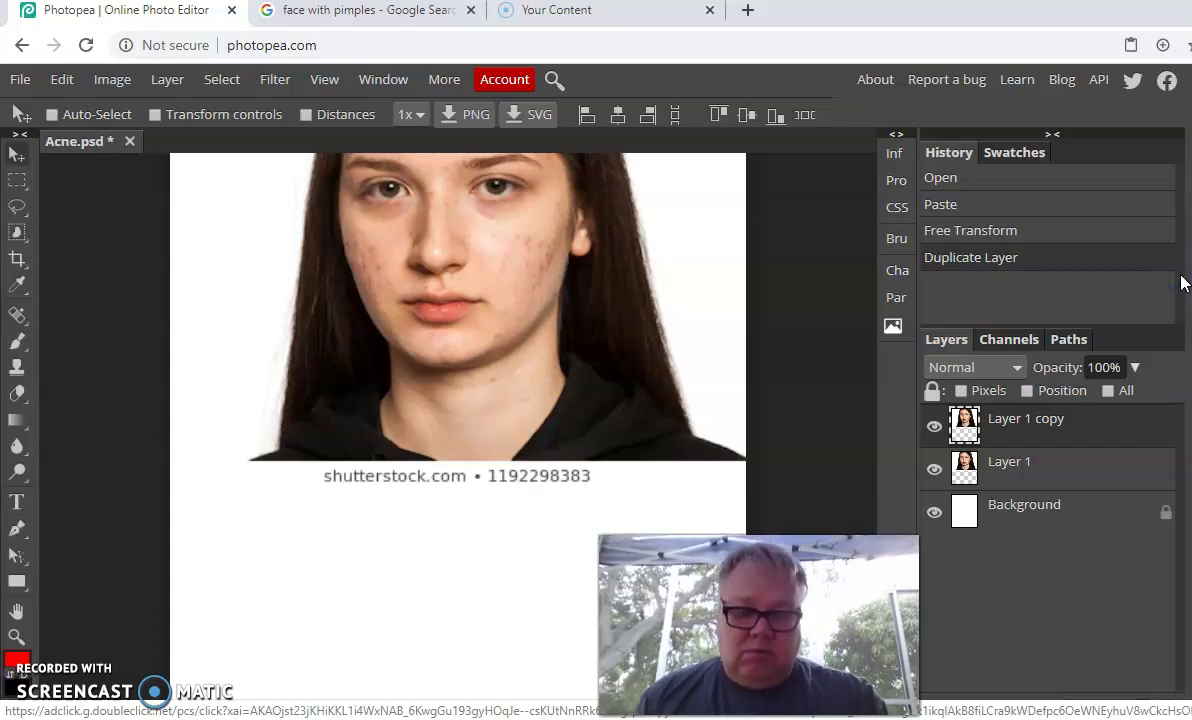
key(ctrl+plus)
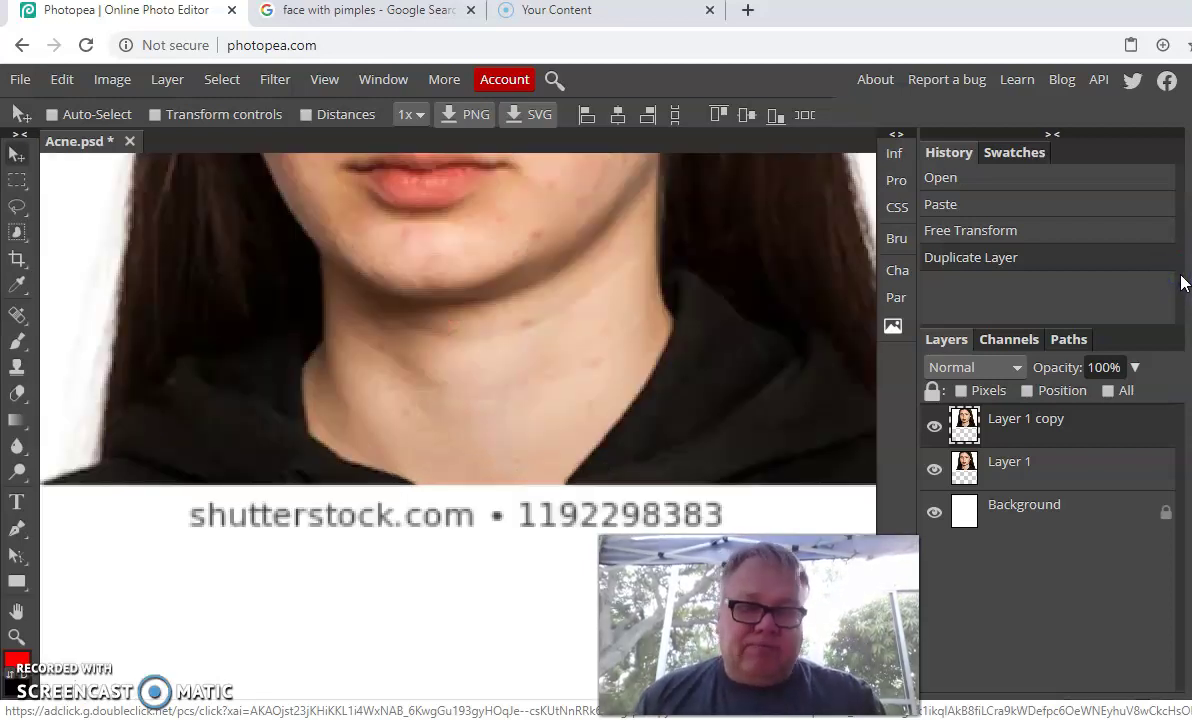
click(1186, 291)
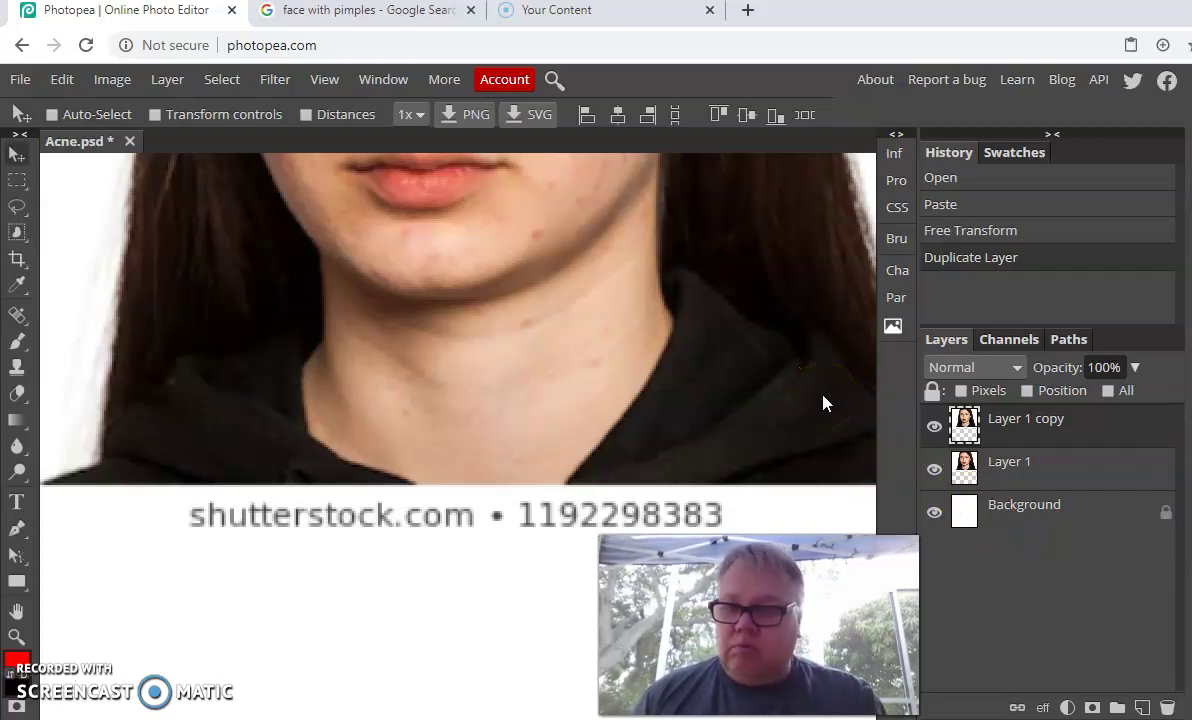
drag(823, 403, 813, 463)
scroll(813, 463, down, 2)
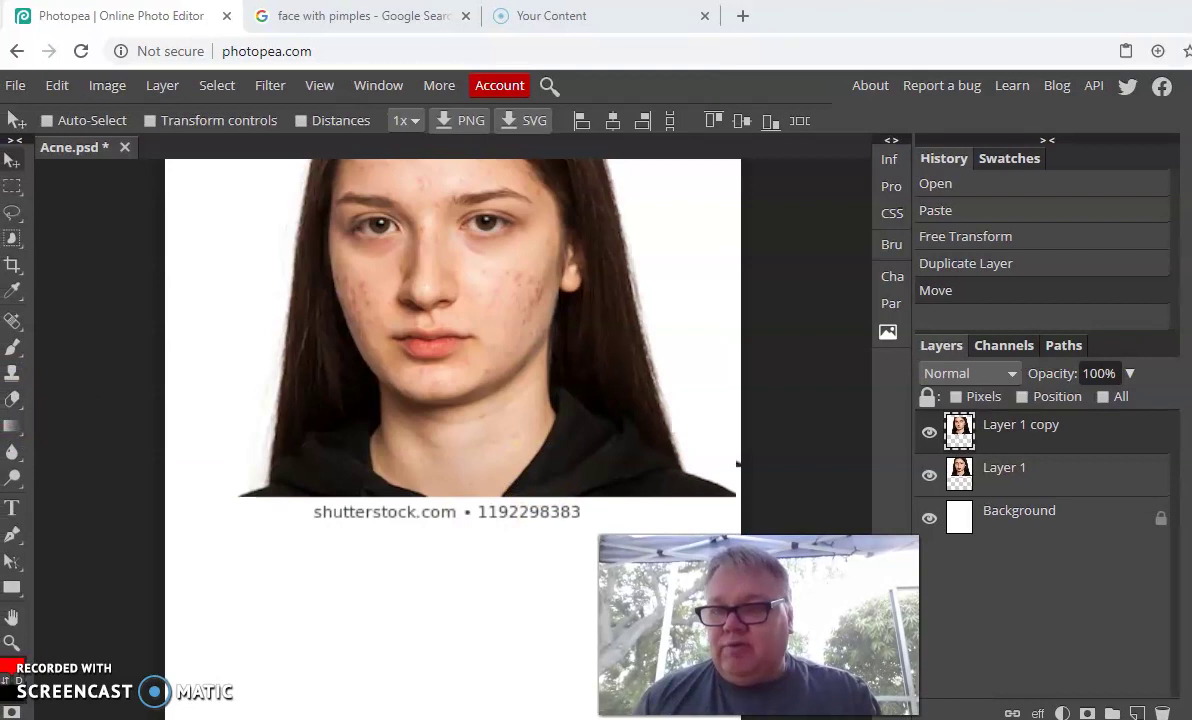
- Try a short Spot Healing Brush stroke on the skin between the nose and the mouth corner, and undo it
click(12, 328)
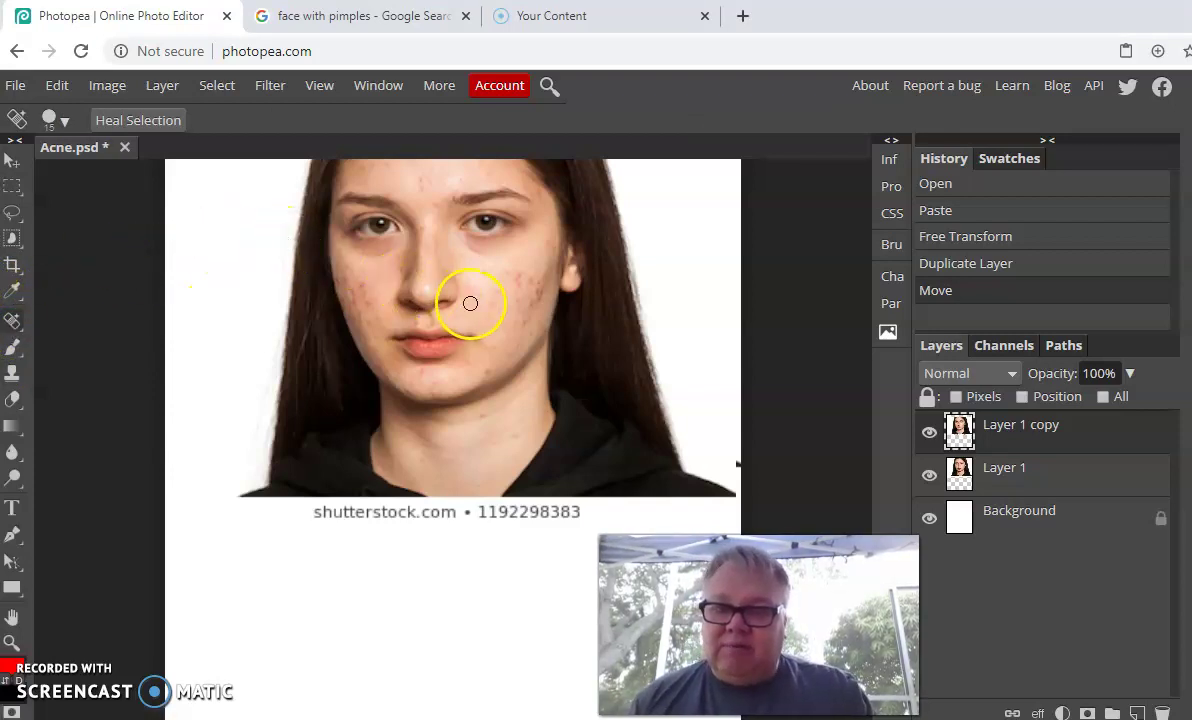
drag(470, 303, 466, 326)
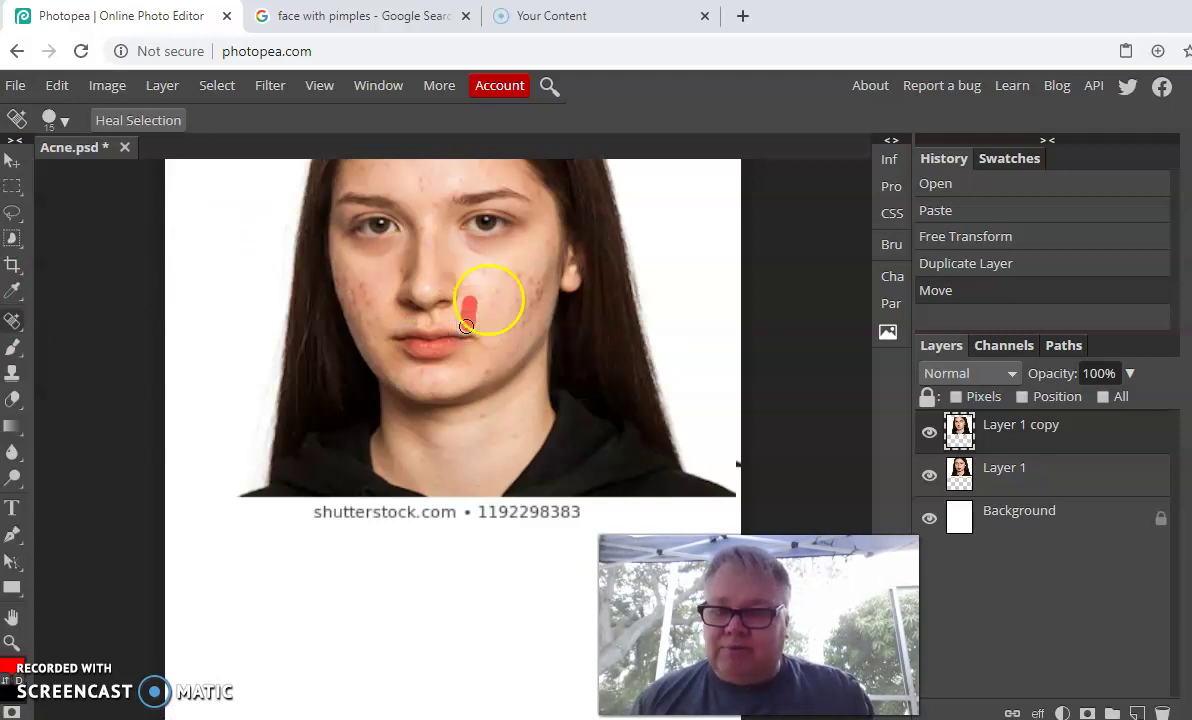
drag(466, 326, 466, 326)
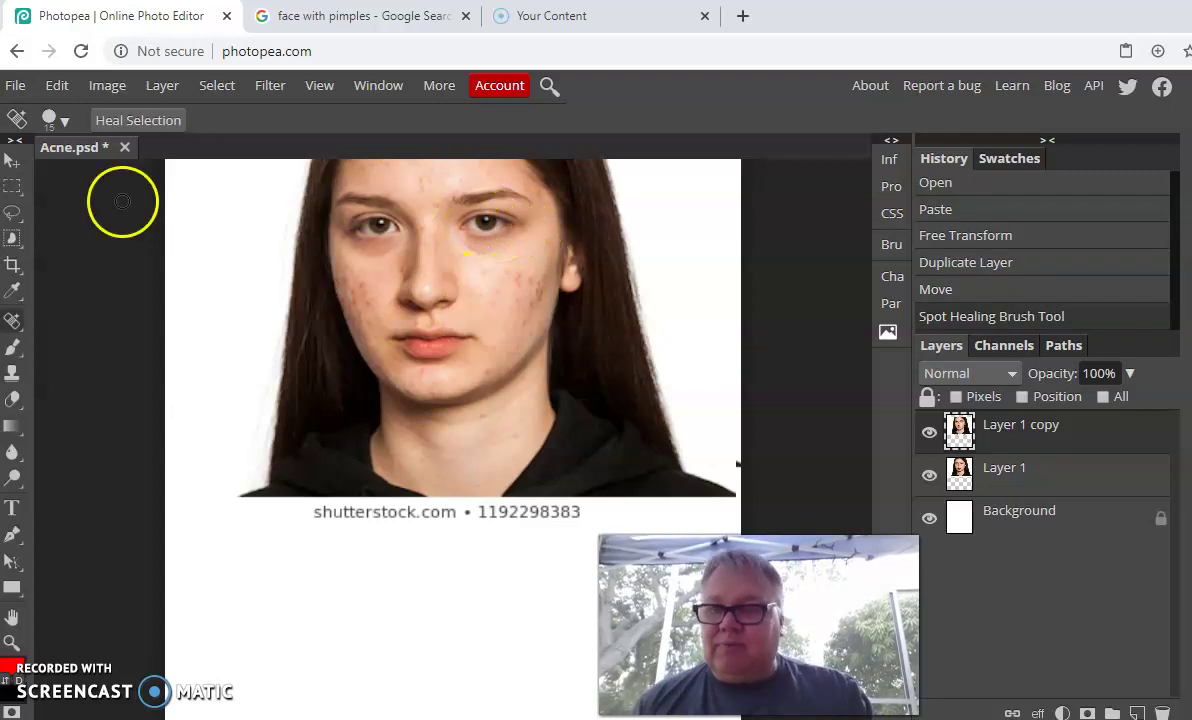
click(57, 88)
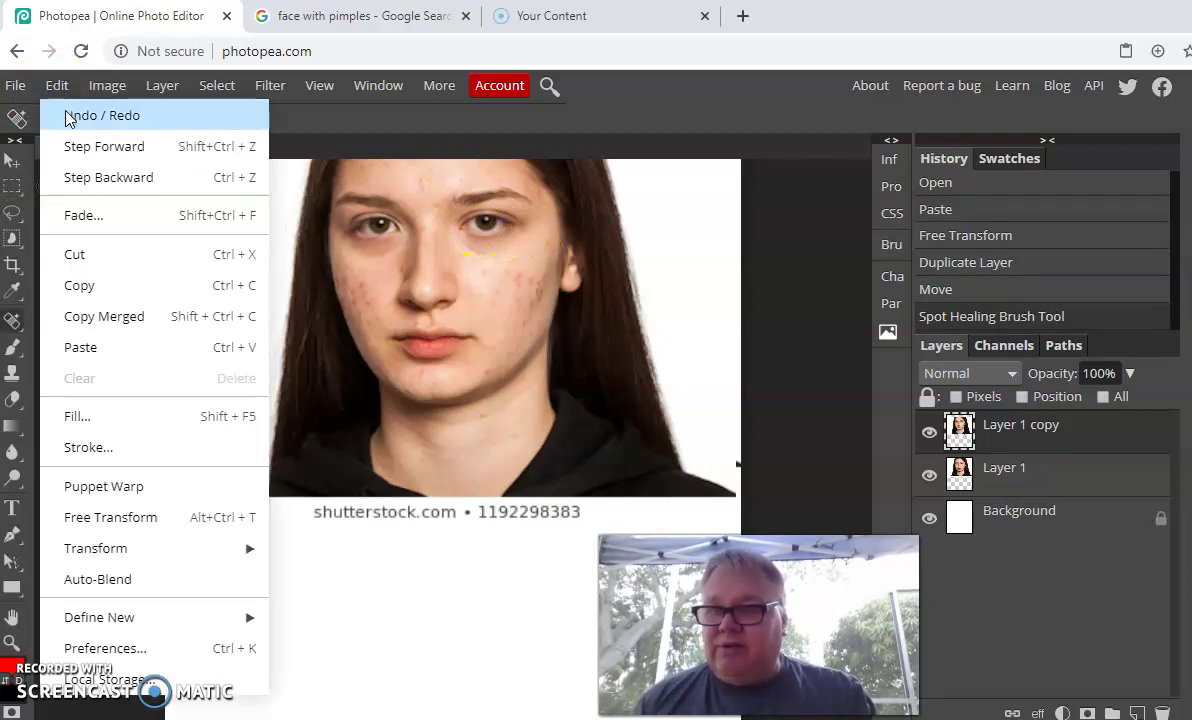
click(68, 116)
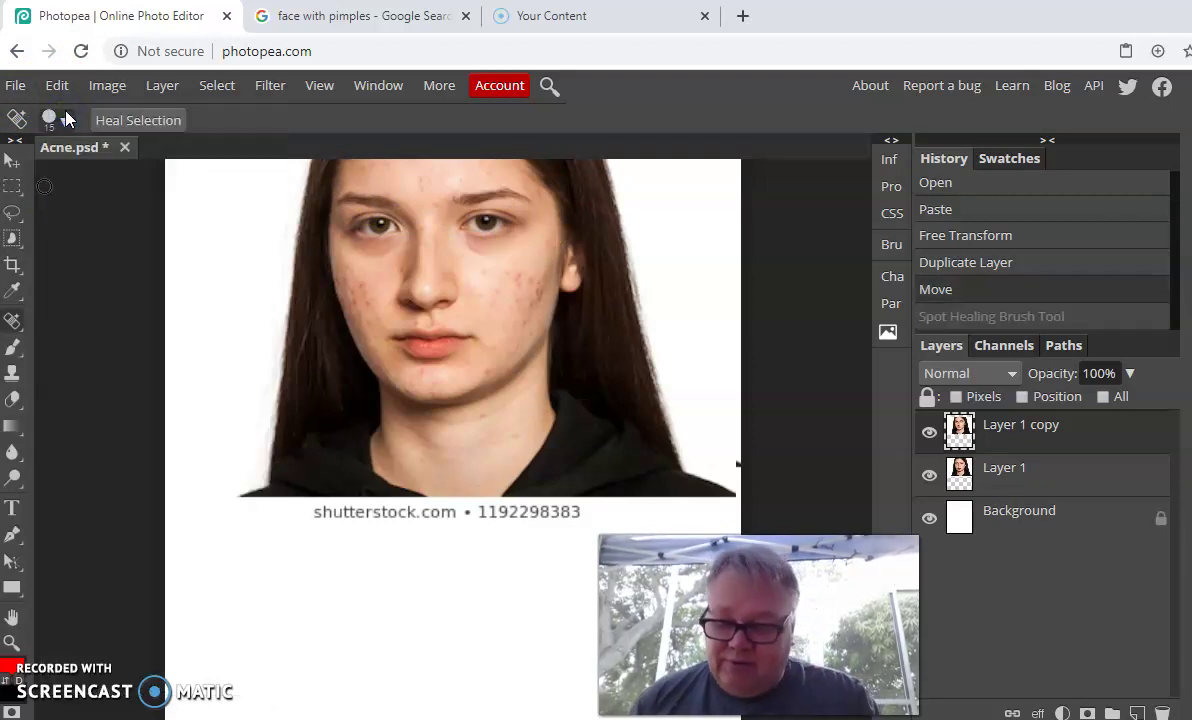
- Heal a small spot just below the mouth corner, and move the portrait copy further down until the eyes and lower forehead are in view
key(ctrl+plus)
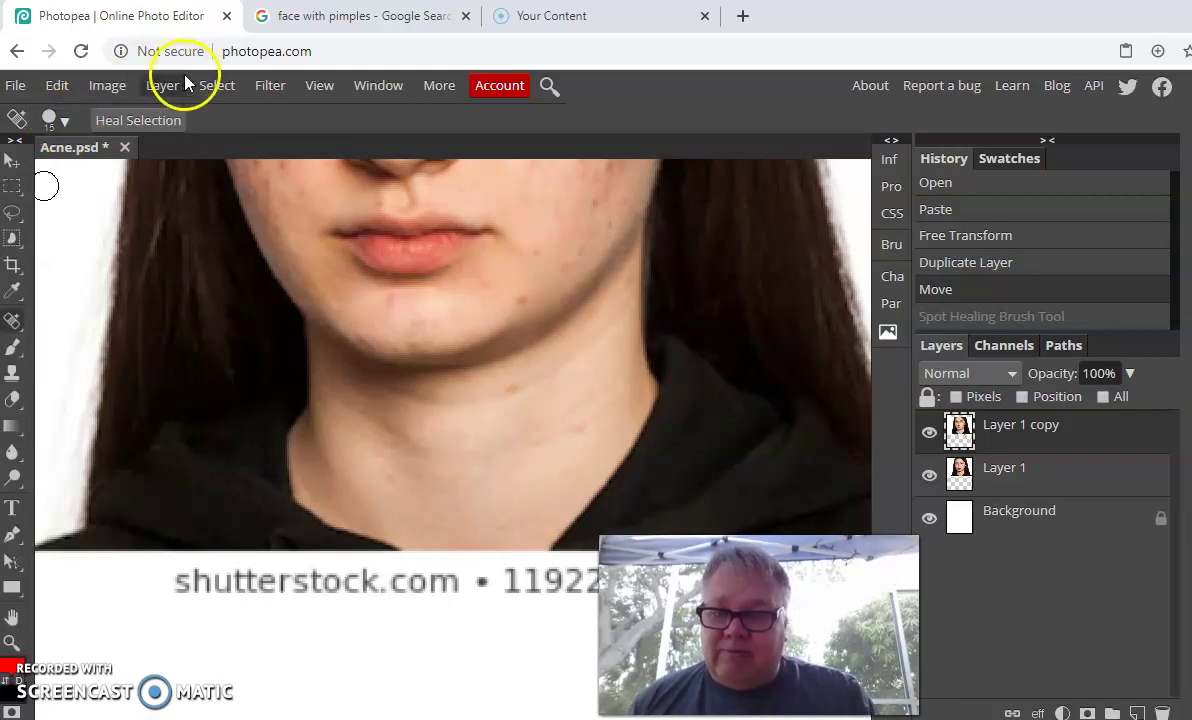
mouse_move(490, 270)
mouse_down()
mouse_move(491, 286)
mouse_move(484, 274)
mouse_up()
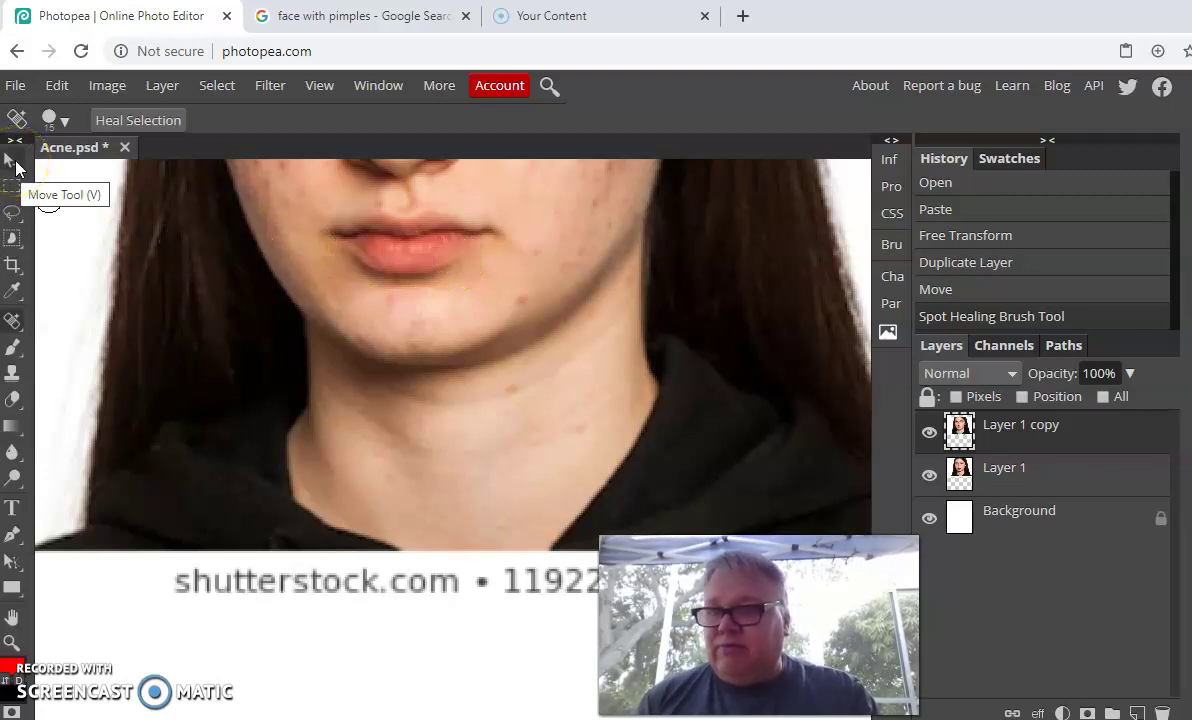
click(12, 160)
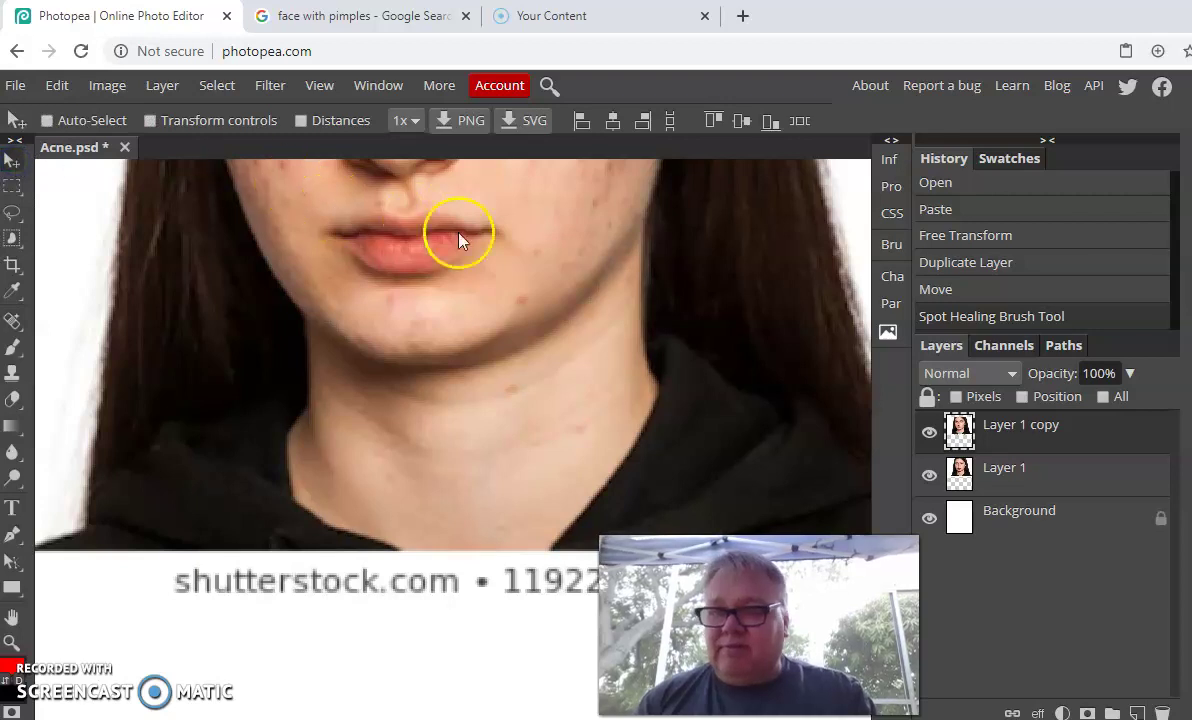
drag(485, 253, 500, 421)
drag(500, 375, 499, 490)
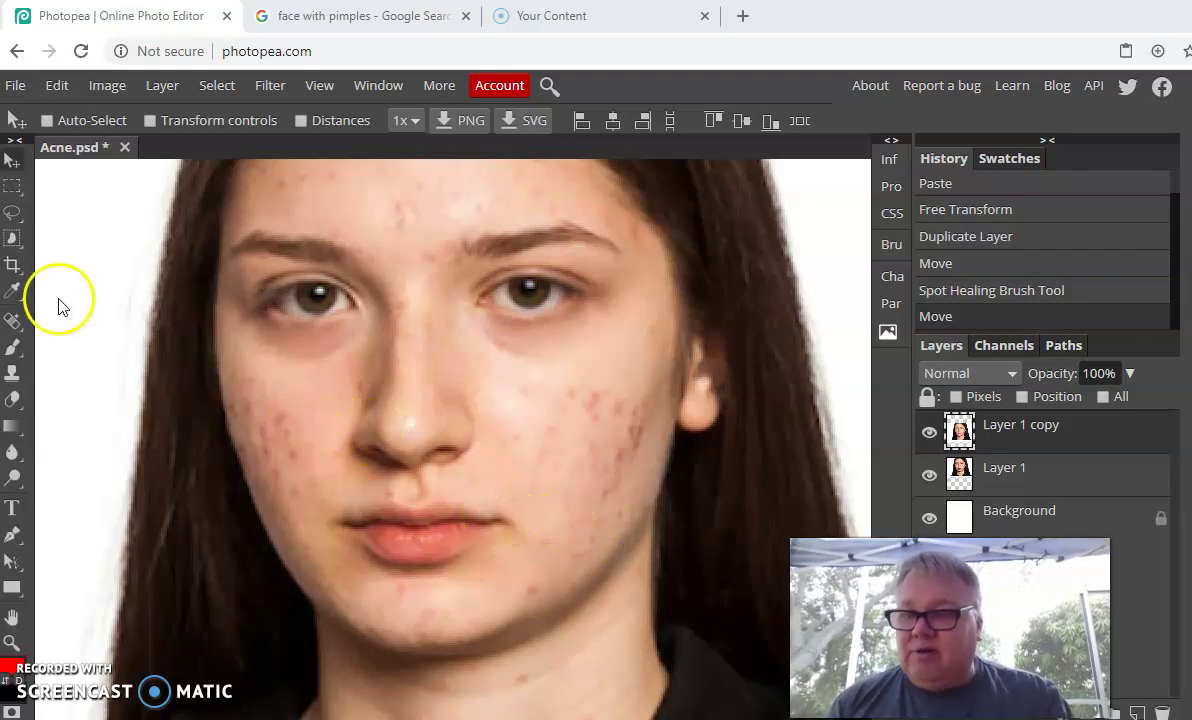
- Activate the Spot Healing Brush with the Soft Mechanical 24 pixels brush tip at 0% hardness
right_click(13, 322)
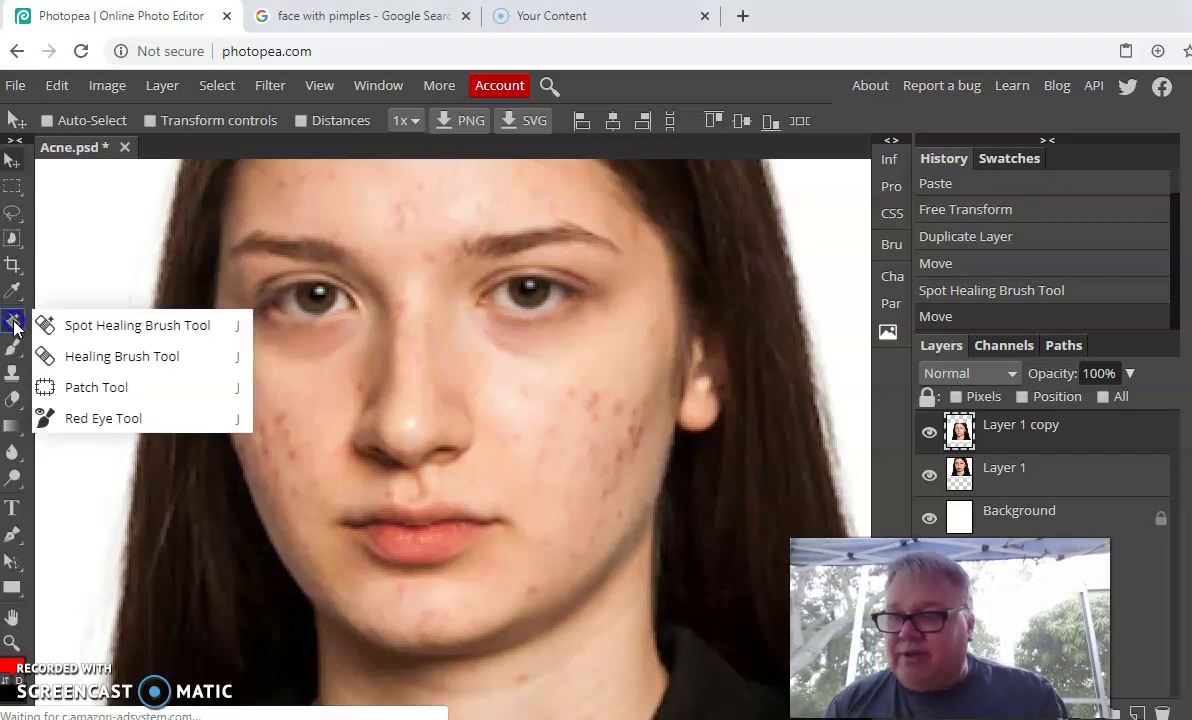
click(13, 322)
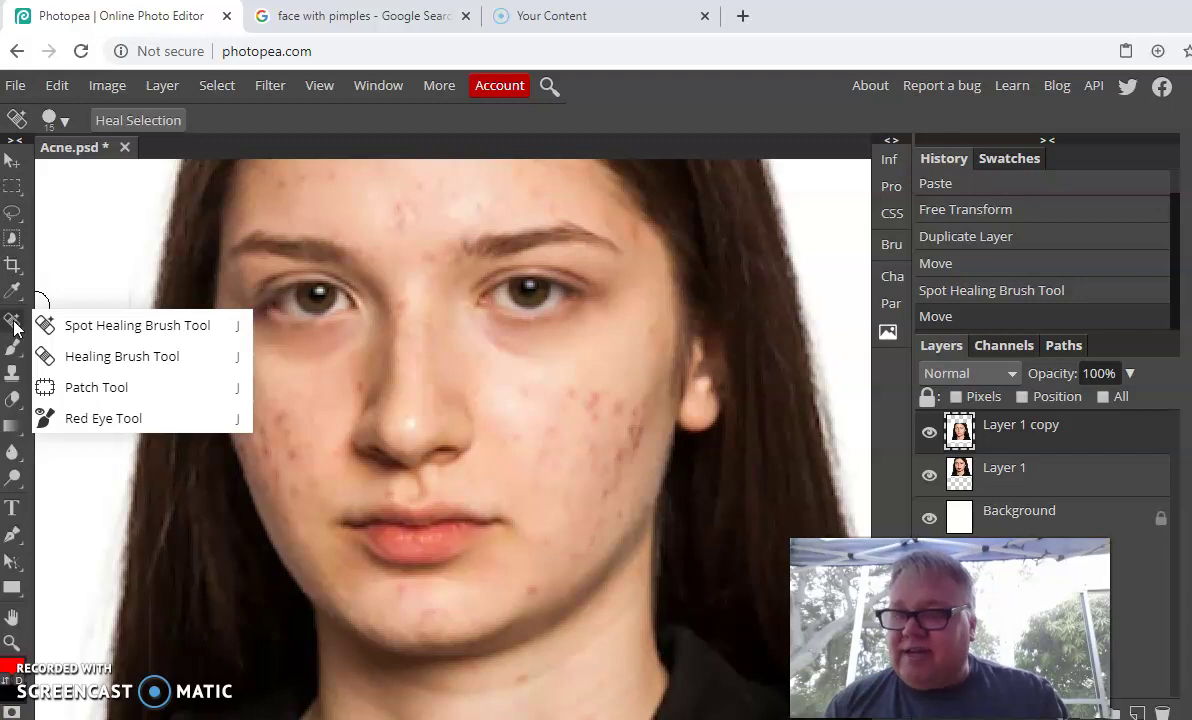
click(13, 322)
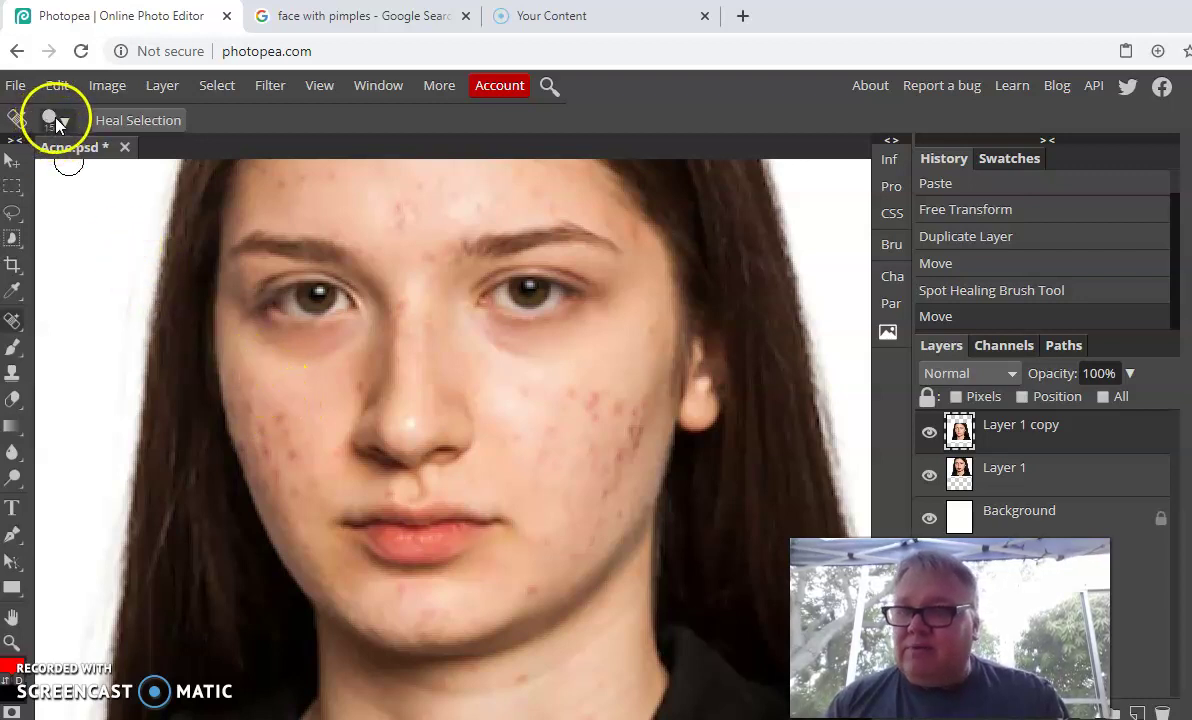
click(18, 120)
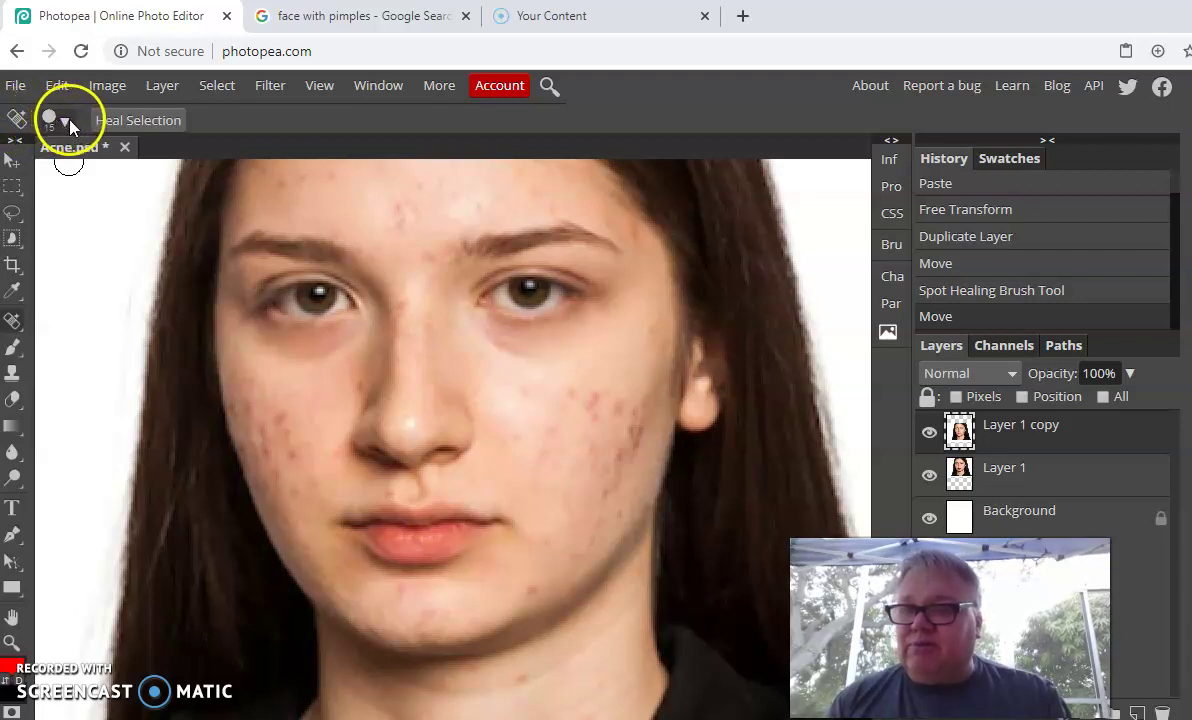
click(66, 121)
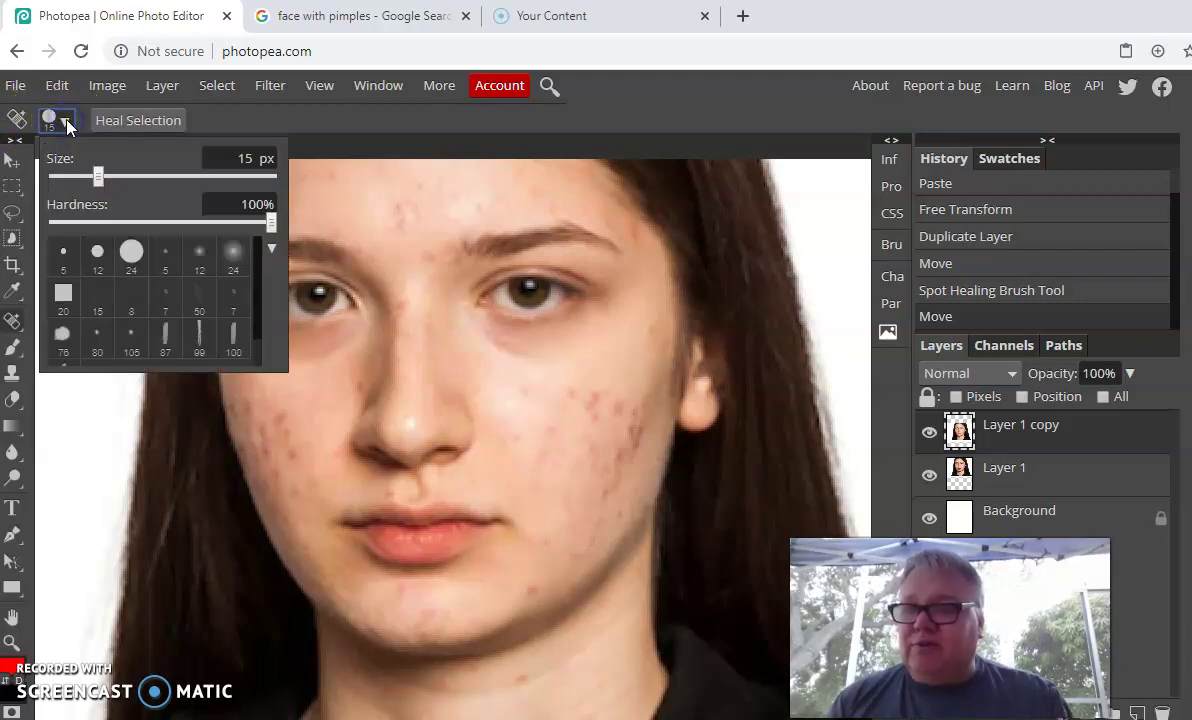
click(232, 255)
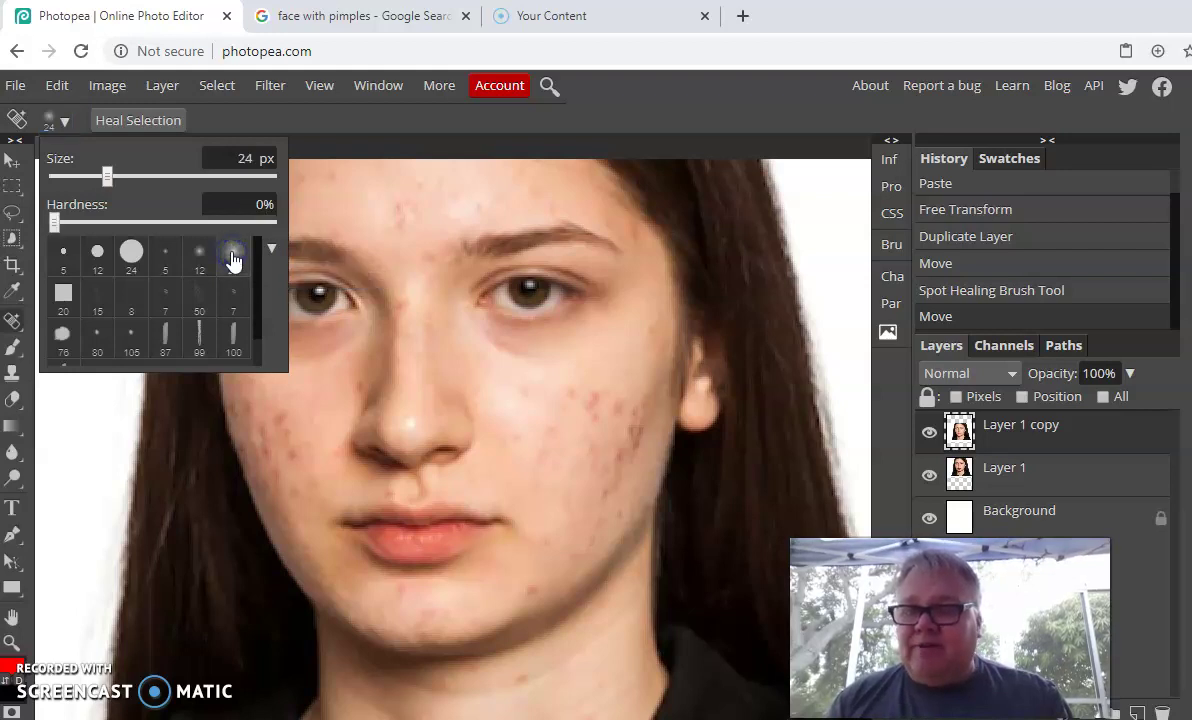
click(234, 256)
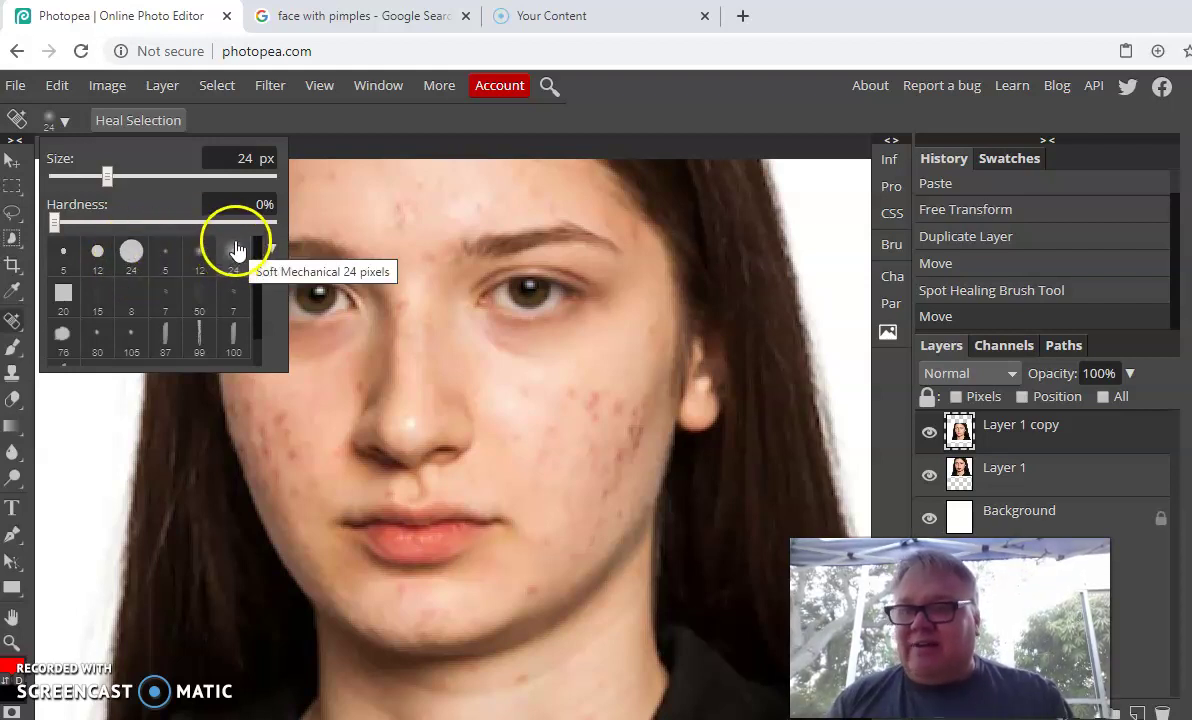
click(375, 197)
- Enlarge the healing brush to 45 px to compare sizes, and reduce it to 25 px
mouse_move(285, 300)
mouse_down()
mouse_move(300, 314)
mouse_move(330, 305)
mouse_move(432, 328)
mouse_move(590, 396)
mouse_up()
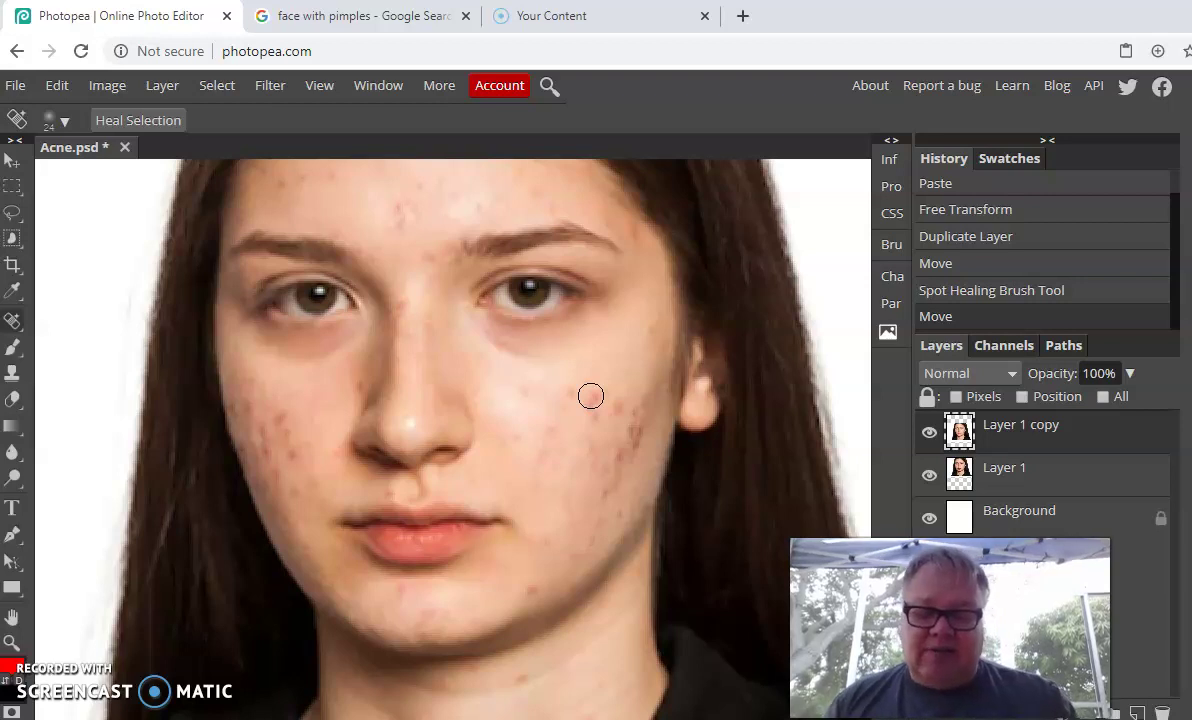
key(bracketright)
key(bracketright)
key(bracketright)
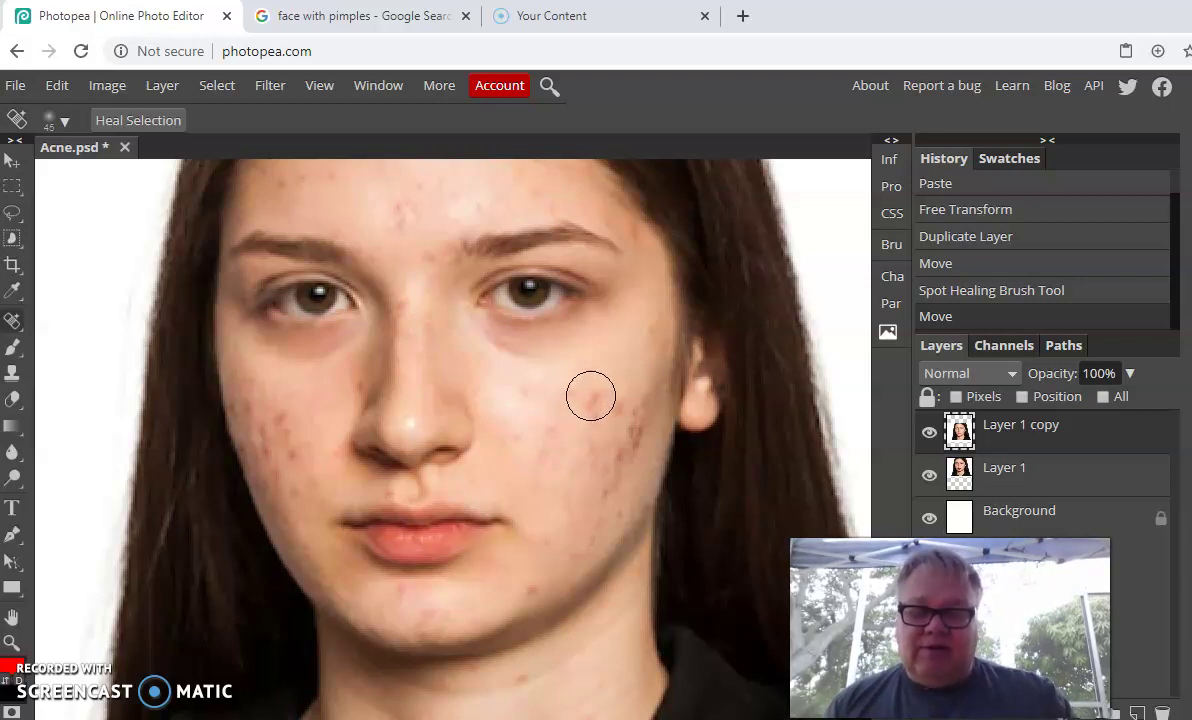
key(bracketleft)
key(bracketleft)
key(bracketleft)
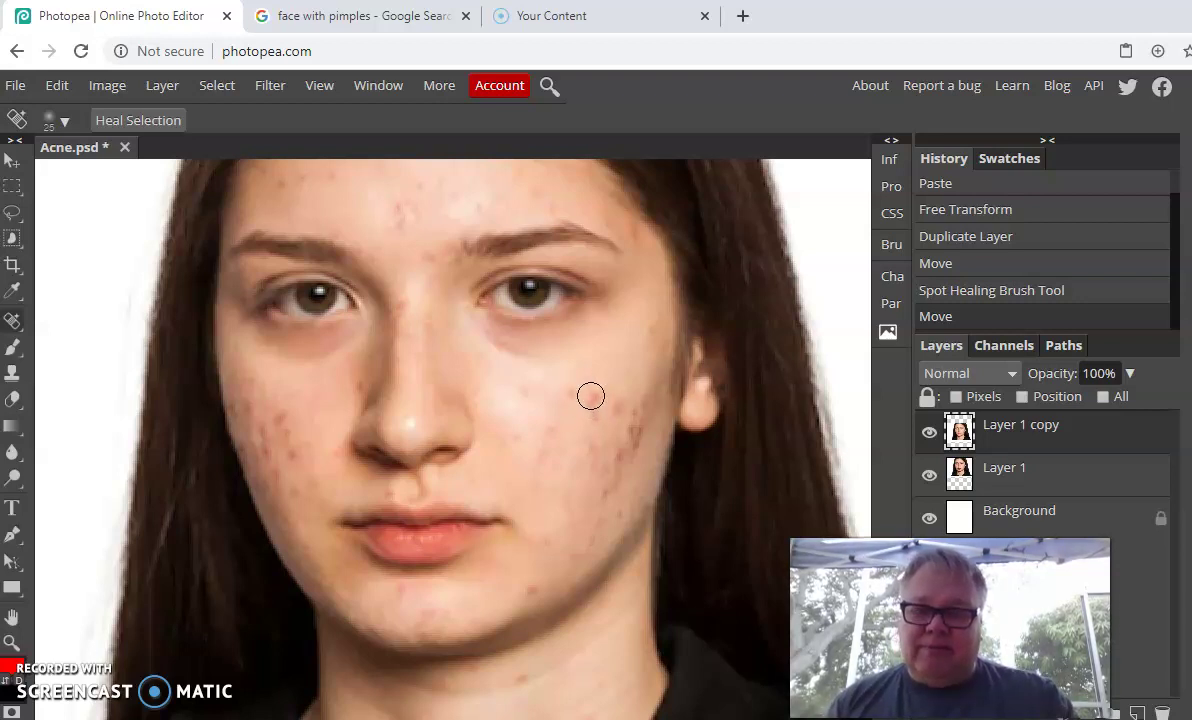
- Heal the red blemishes on the middle and upper part of the cheek next to the visible ear with the Spot Healing Brush
click(575, 394)
click(596, 399)
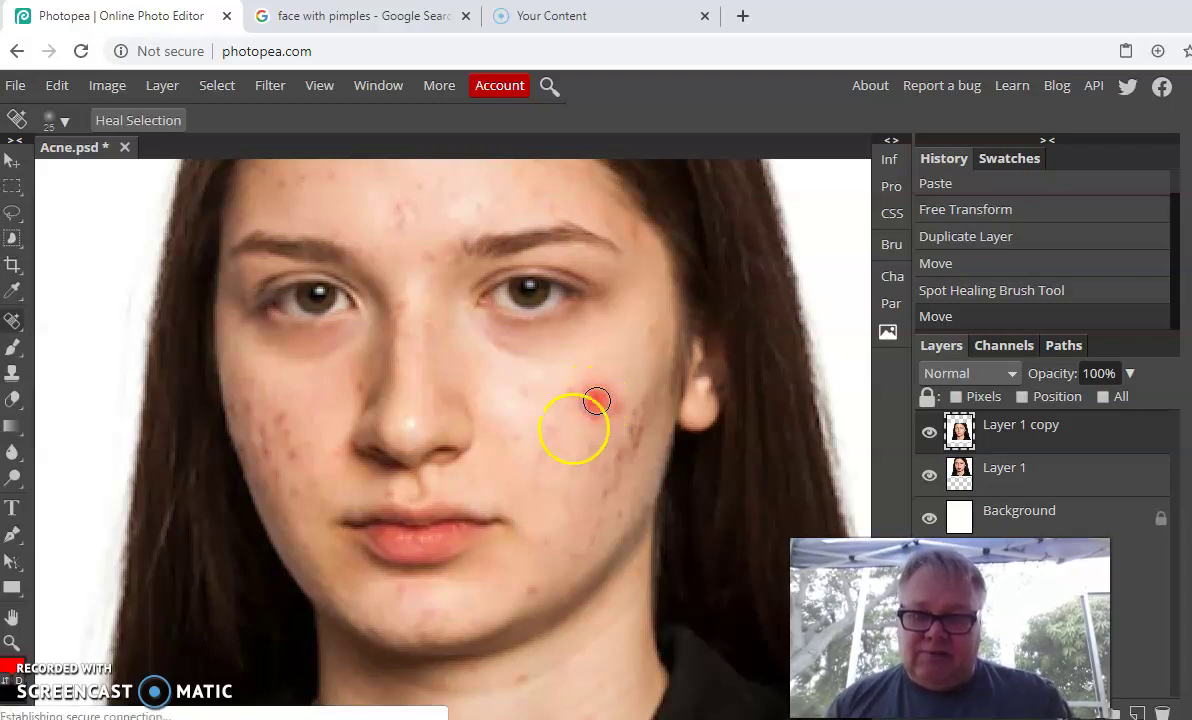
click(564, 441)
click(572, 389)
click(562, 403)
mouse_move(556, 420)
mouse_down()
mouse_move(556, 431)
mouse_move(596, 413)
mouse_up()
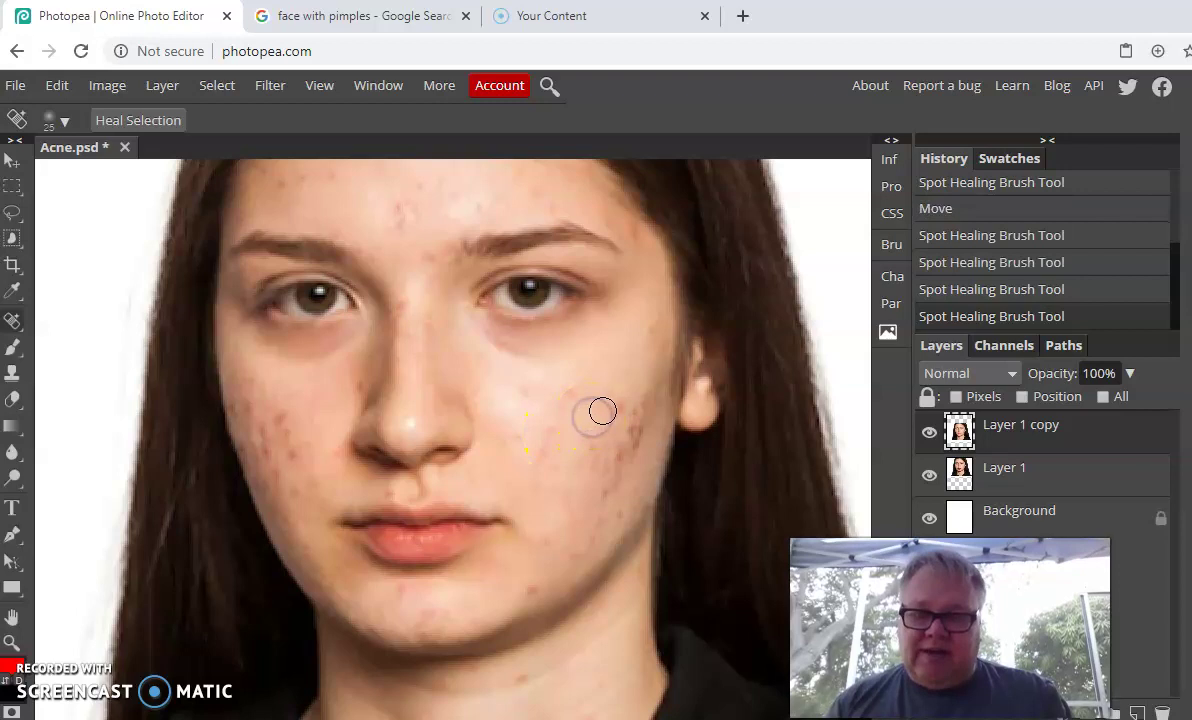
click(614, 410)
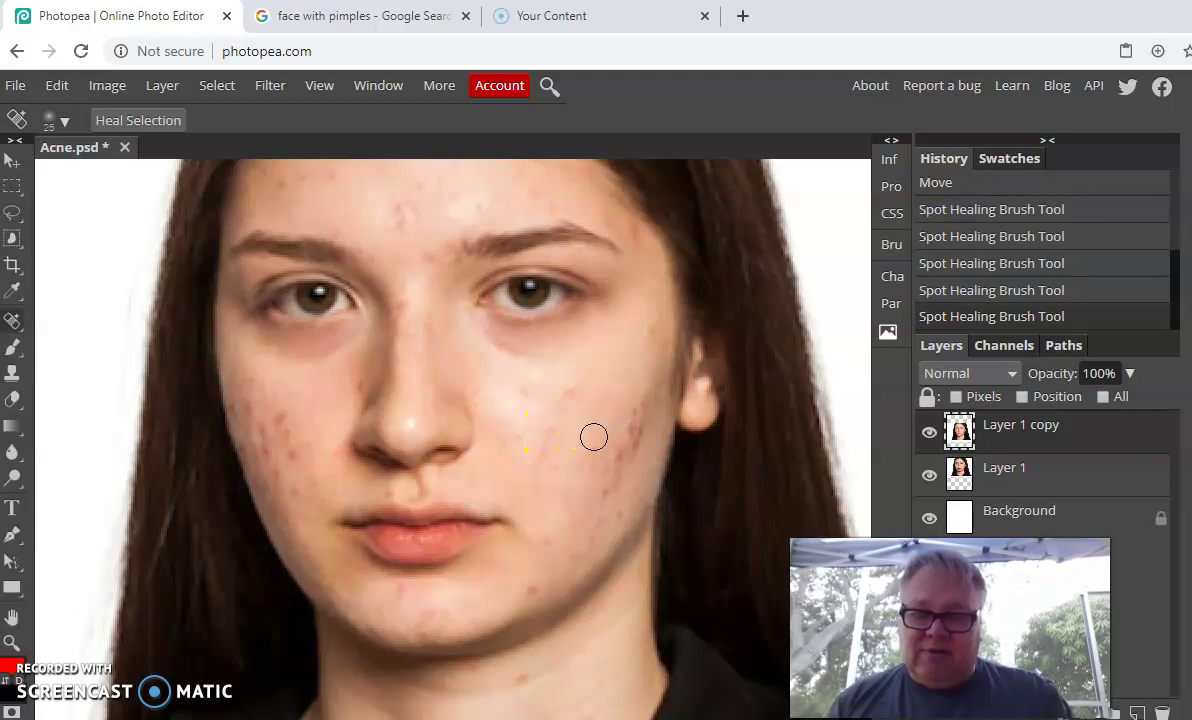
click(591, 443)
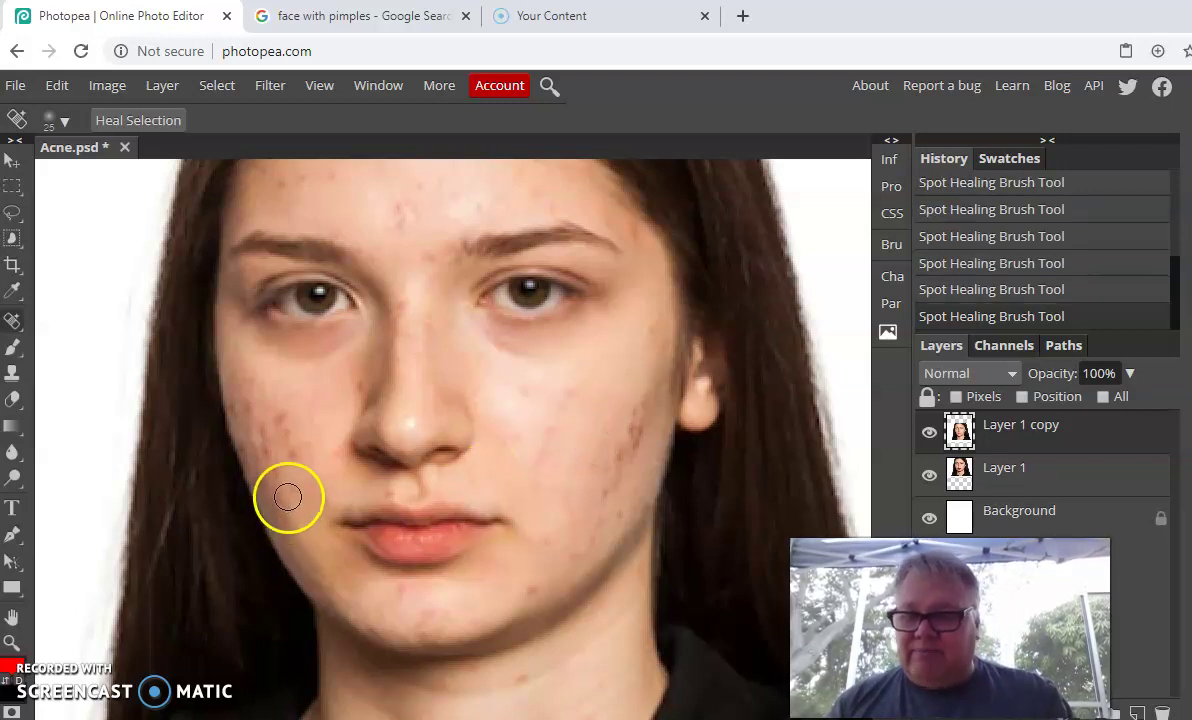
- Heal the red spots on the inner part of the cheek farther from the visible ear with the Spot Healing Brush
drag(306, 448, 295, 458)
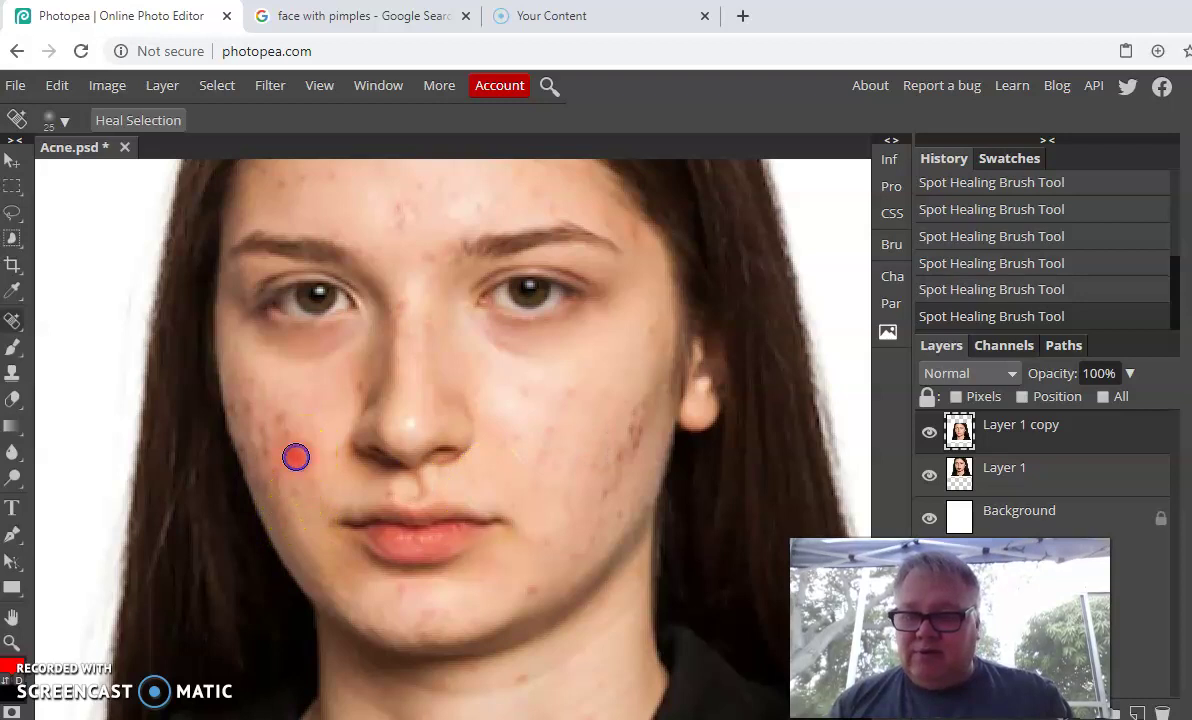
click(289, 443)
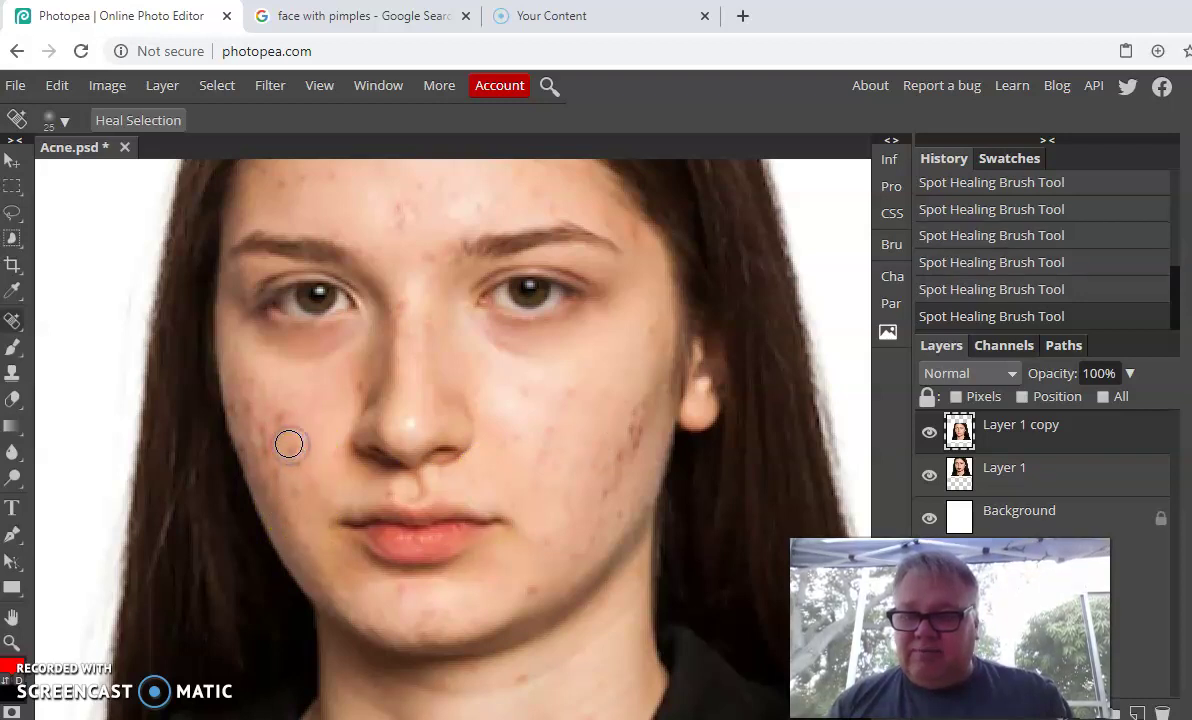
click(282, 424)
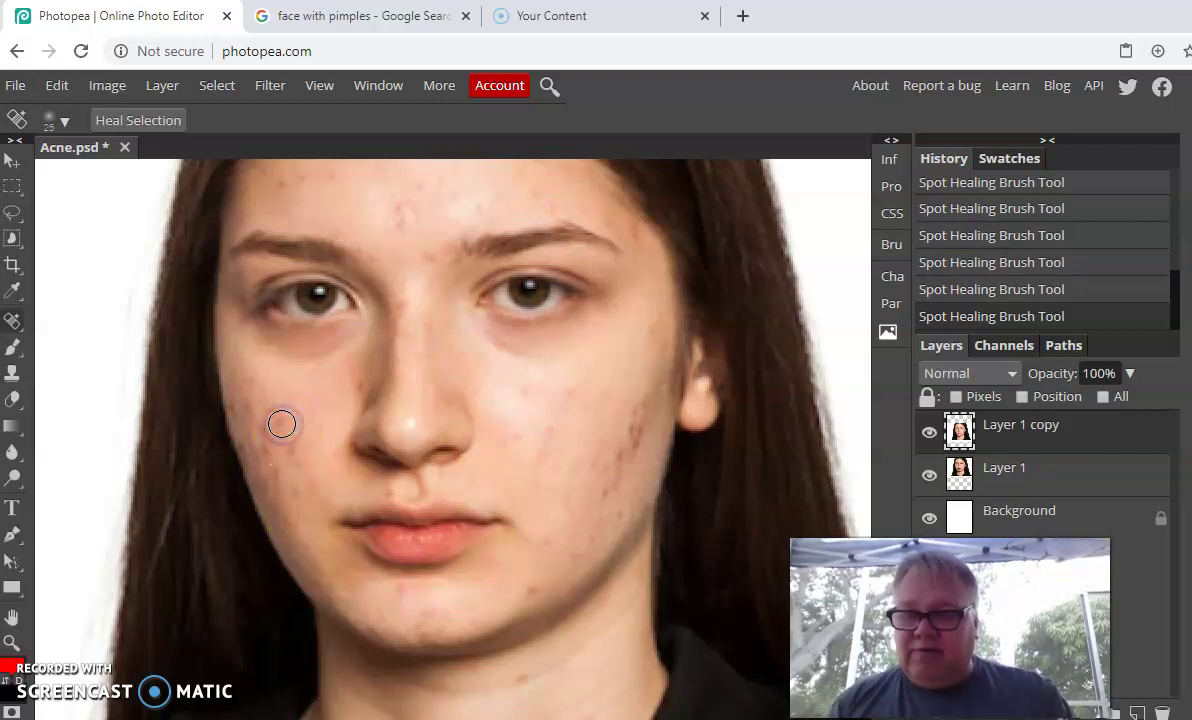
click(292, 449)
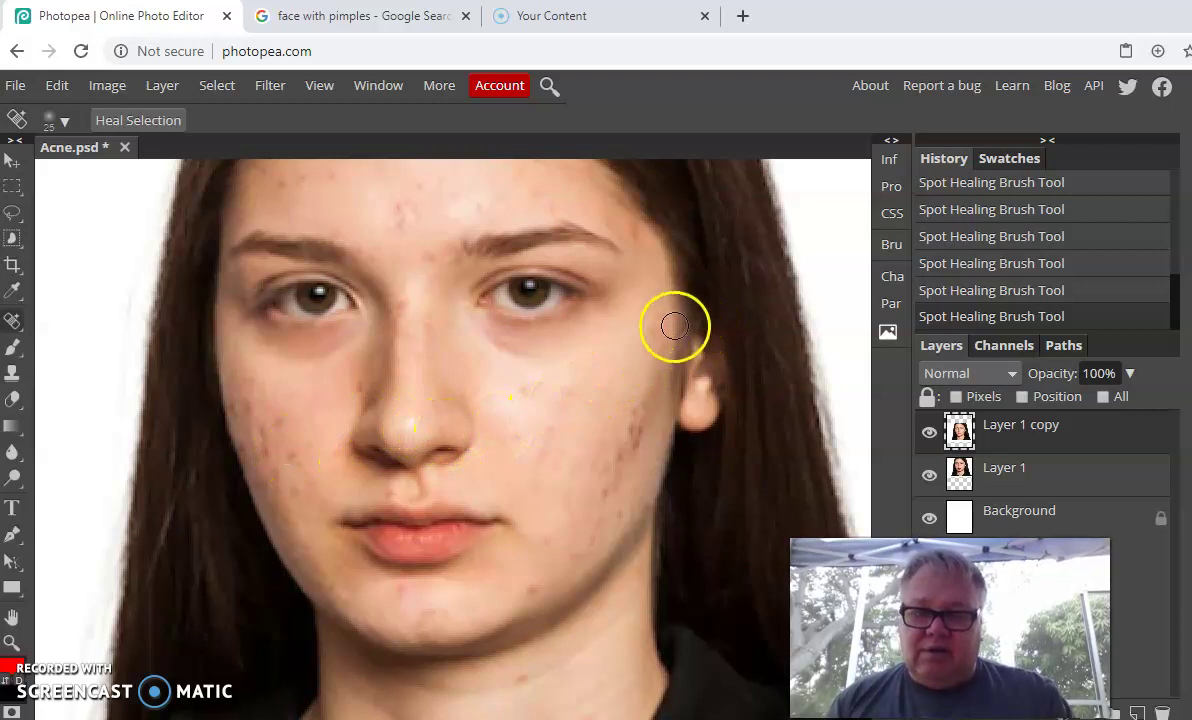
- Heal the skin just in front of the visible ear, and undo the last healing stroke
click(668, 330)
click(641, 351)
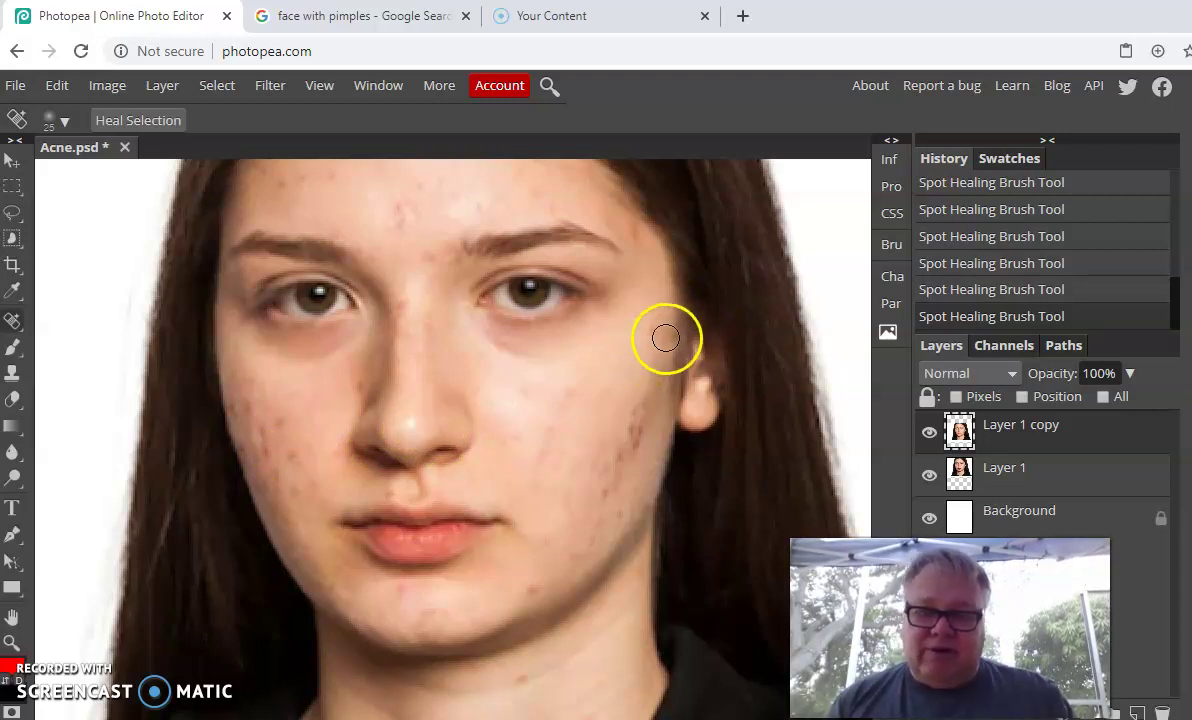
click(657, 338)
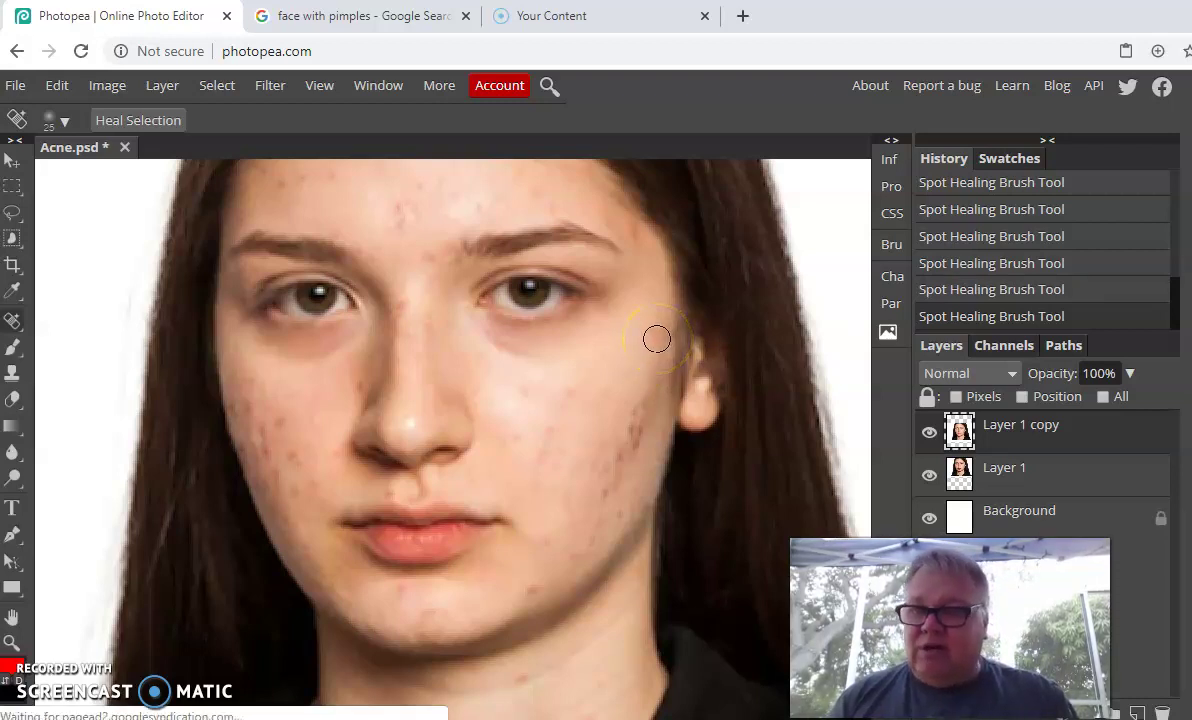
key(ctrl+z)
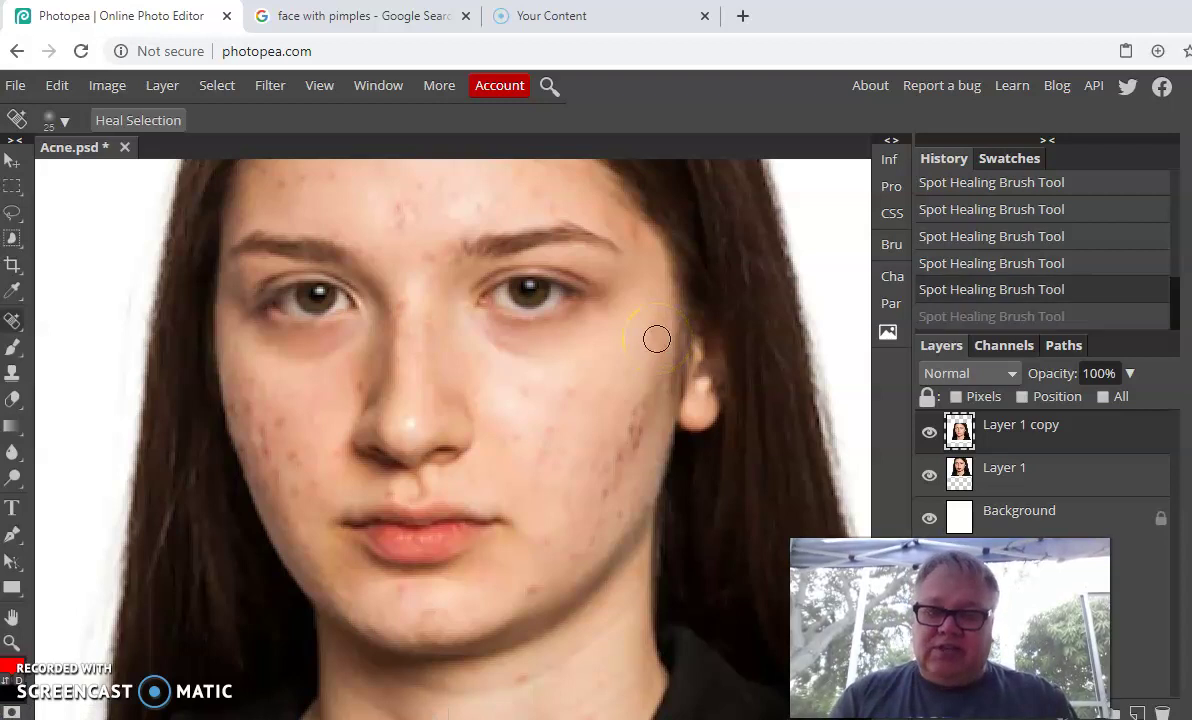
- Heal the dark acne cluster on the cheek beside the visible ear, from the earlobe down to the jawline
click(617, 463)
drag(617, 463, 647, 410)
drag(604, 514, 597, 521)
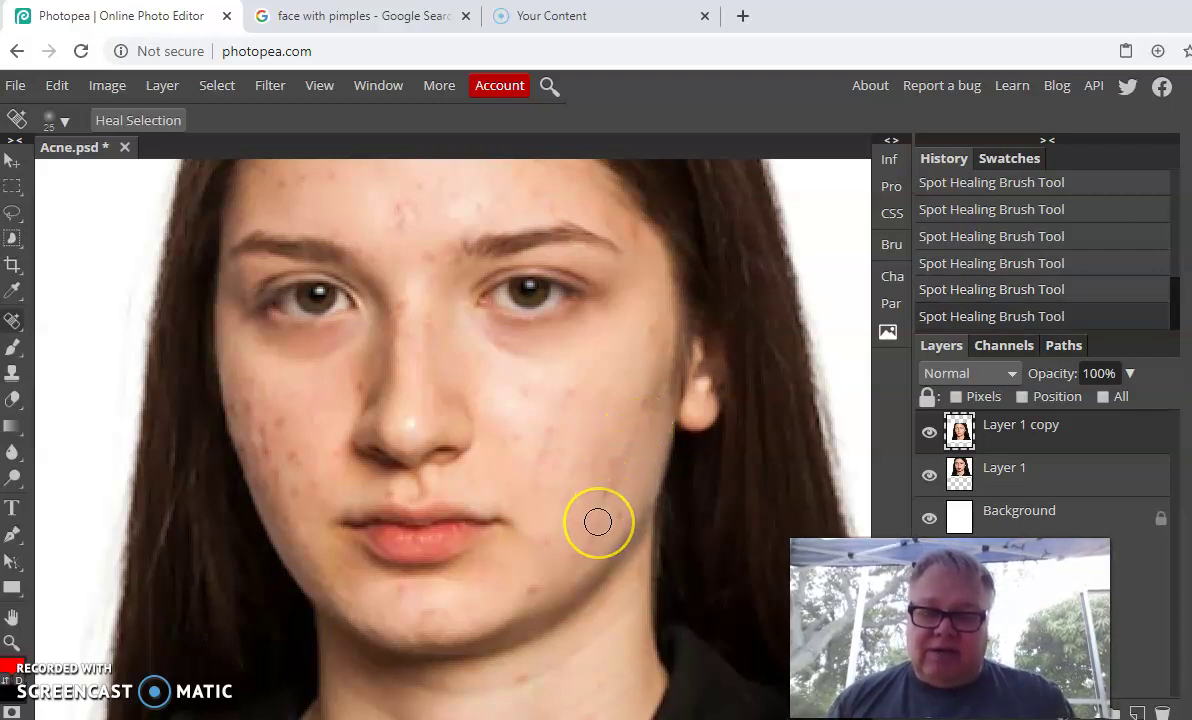
click(623, 451)
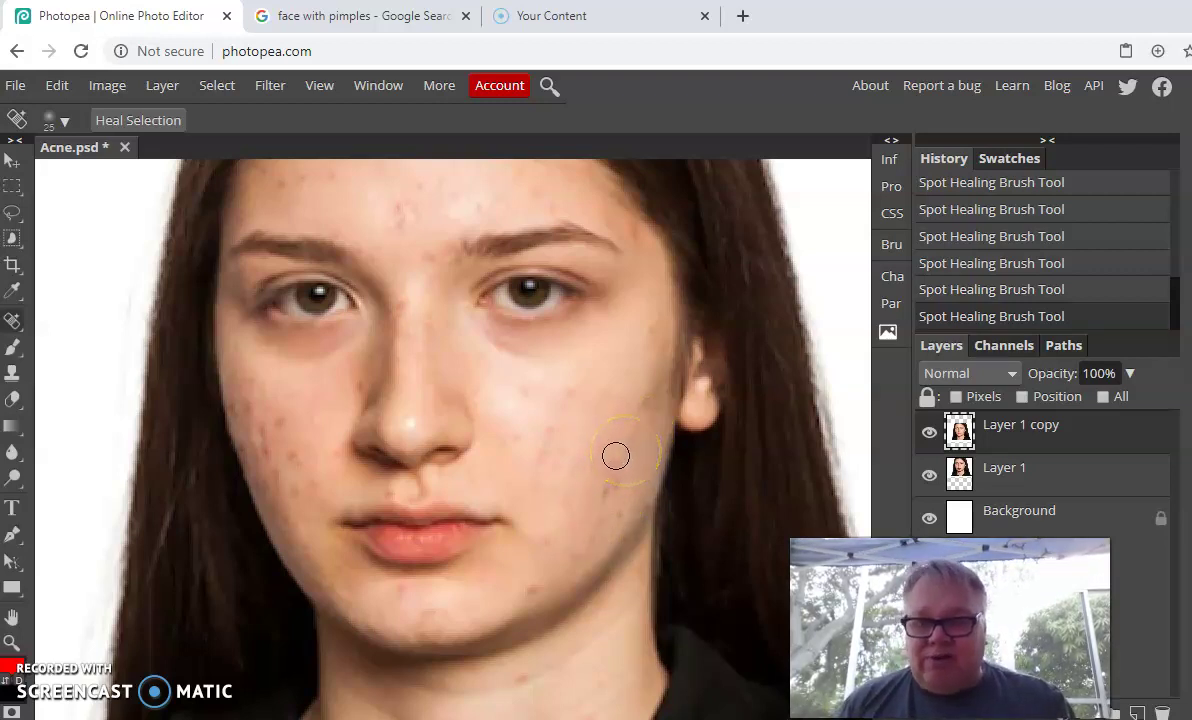
click(609, 489)
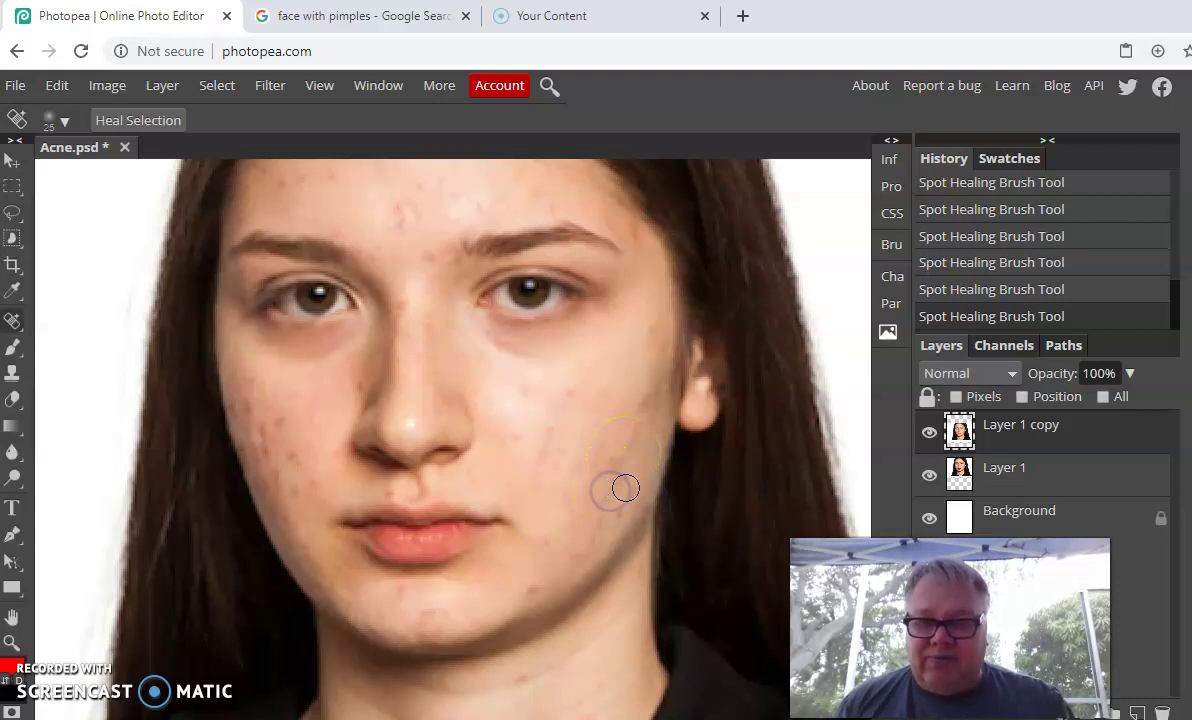
click(628, 489)
click(621, 521)
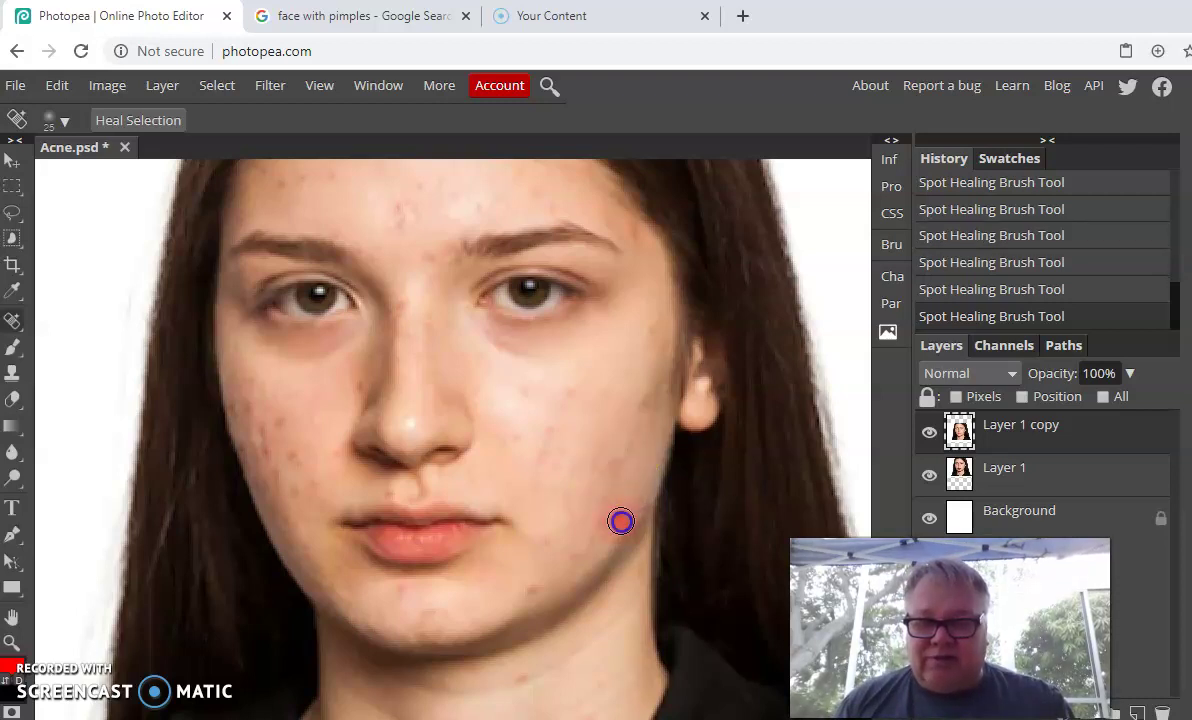
- Heal the spots along the lower jaw and on the chin below the lips
click(534, 588)
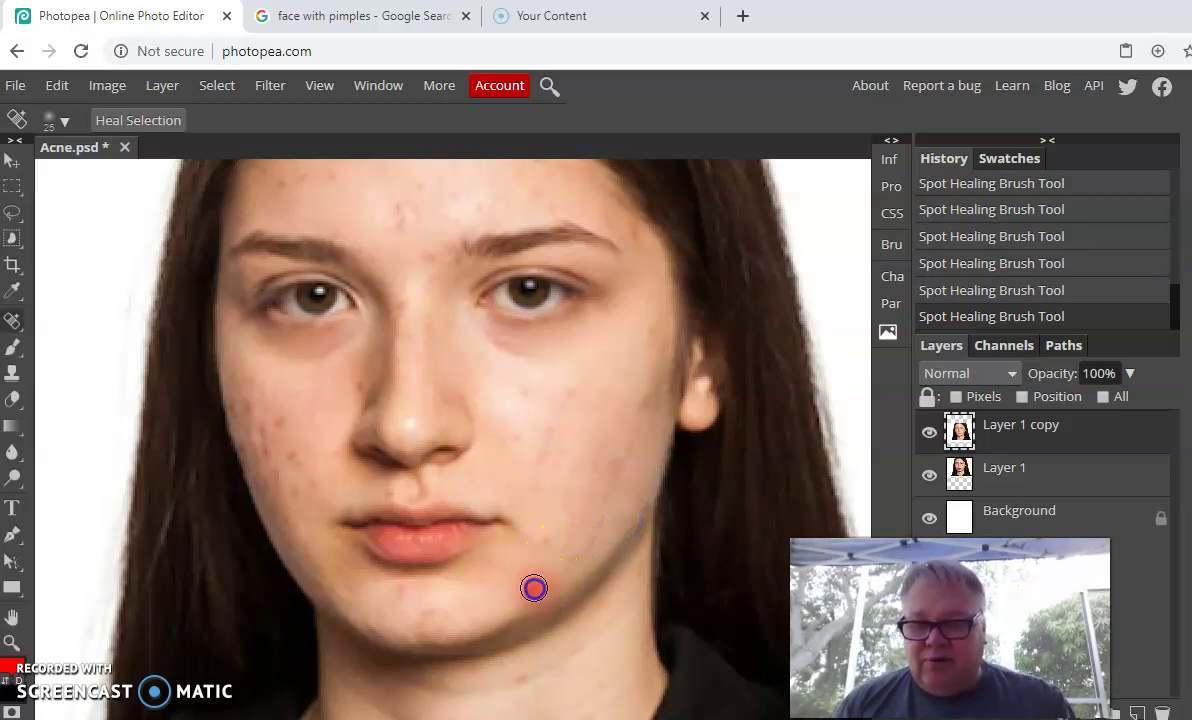
drag(470, 595, 401, 593)
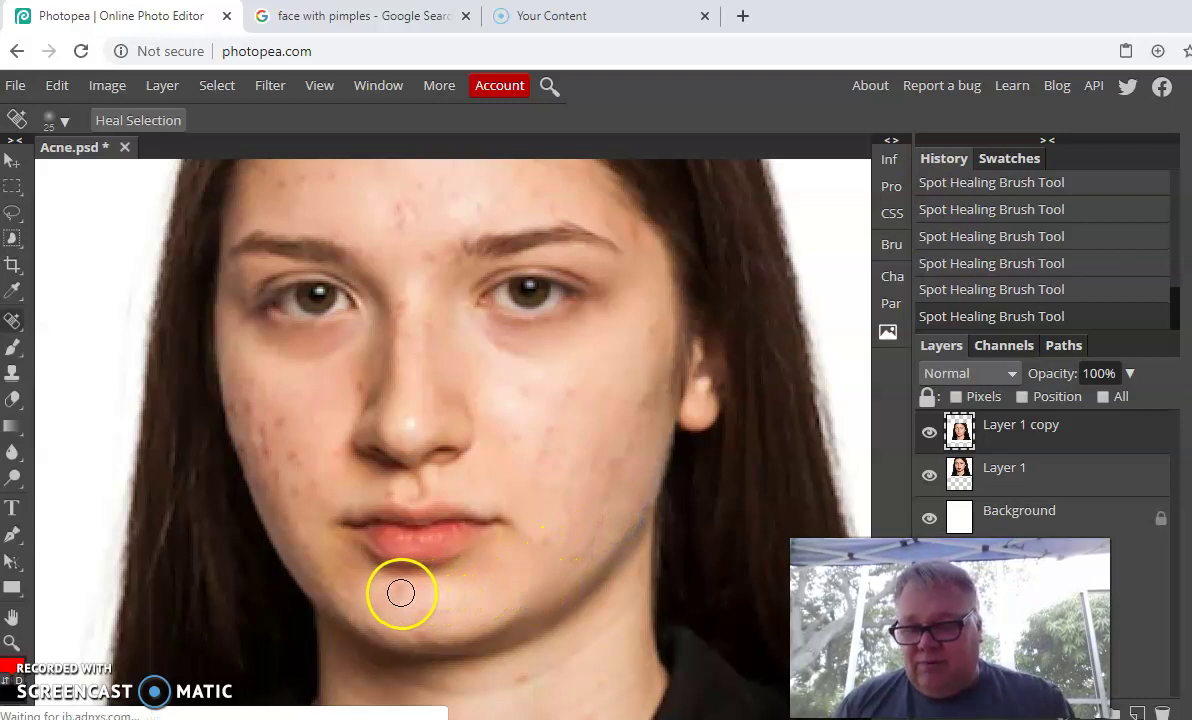
click(400, 592)
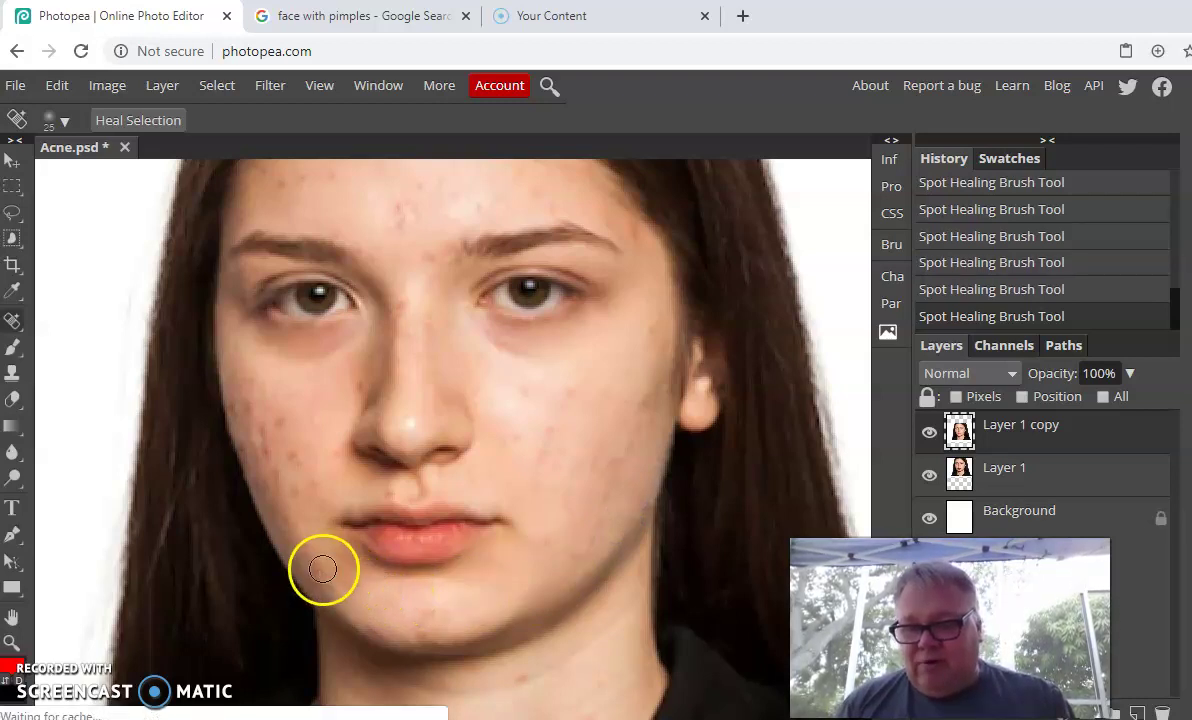
- Heal the remaining blemishes on the cheek opposite the visible ear, including those along its outer edge
click(294, 458)
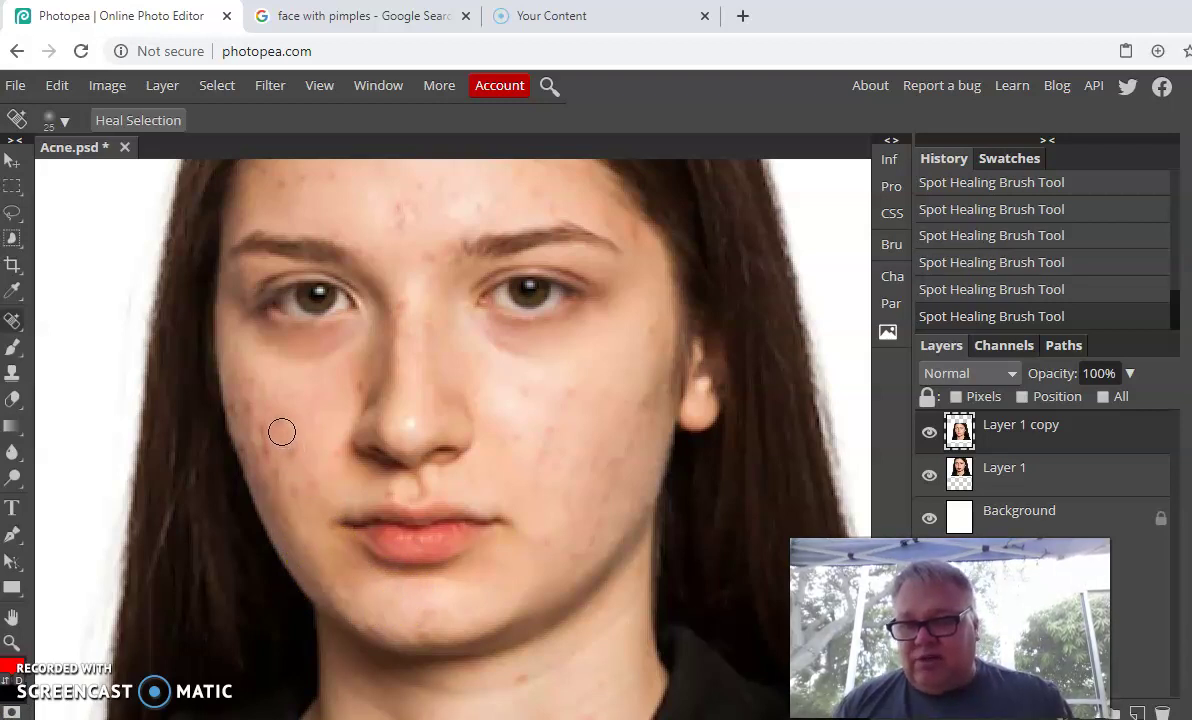
click(281, 426)
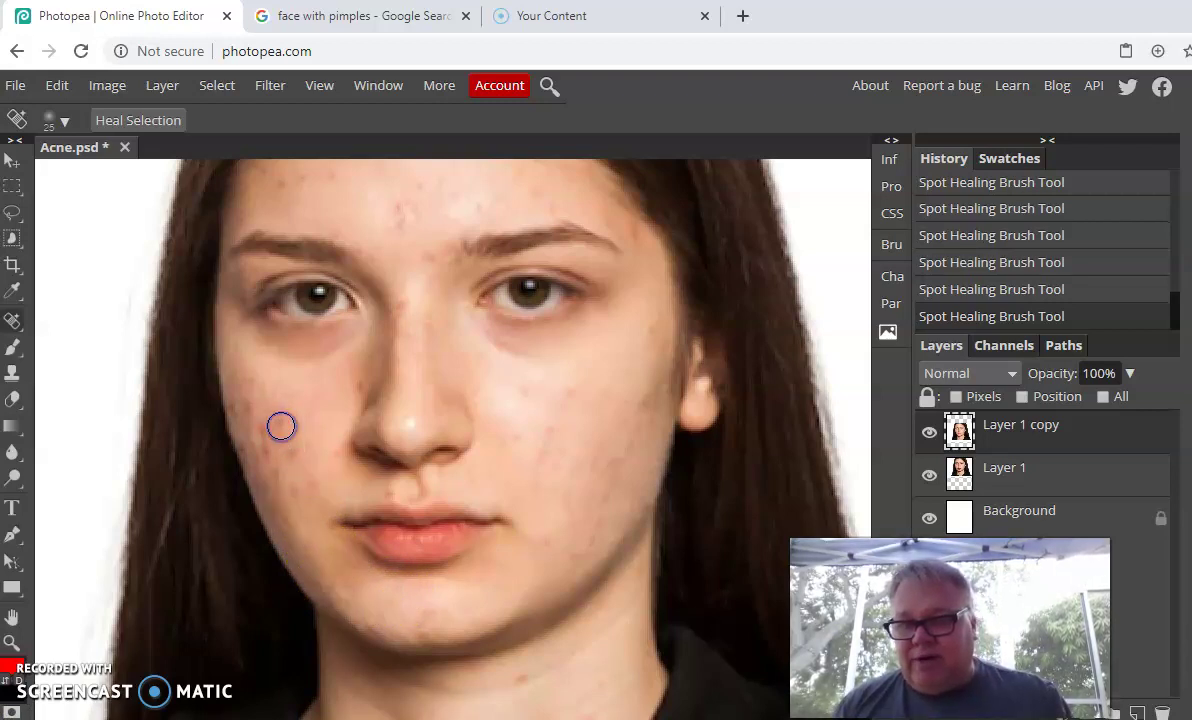
click(292, 454)
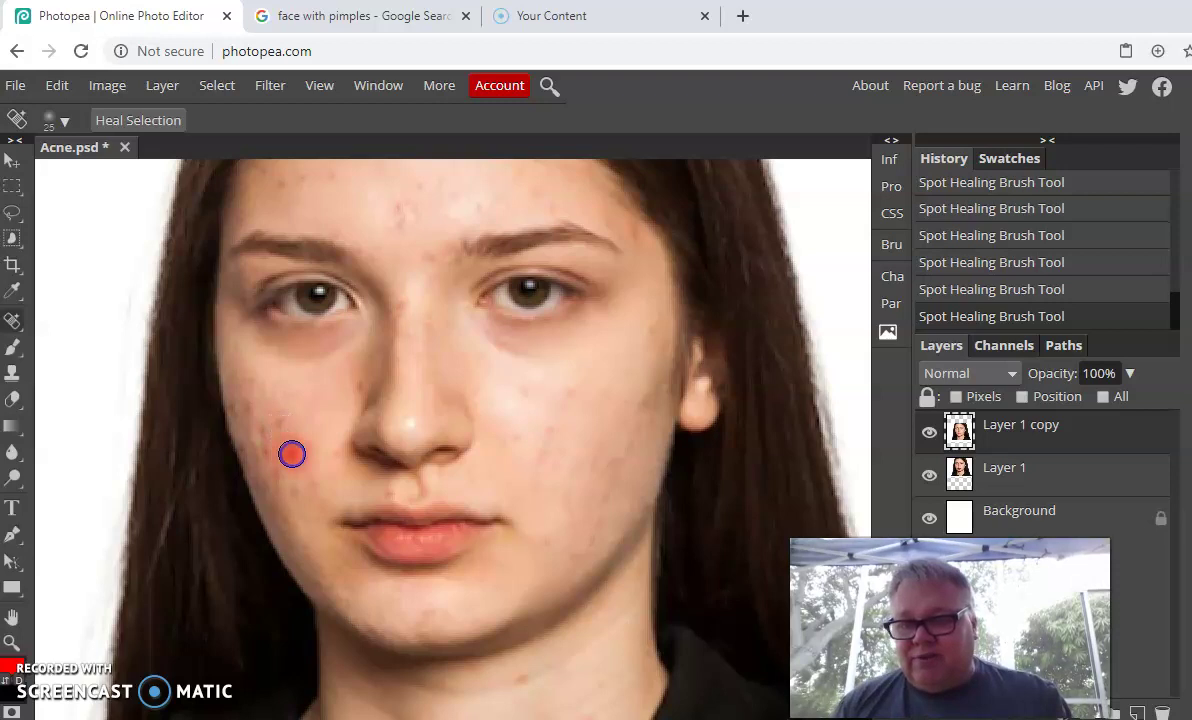
click(292, 454)
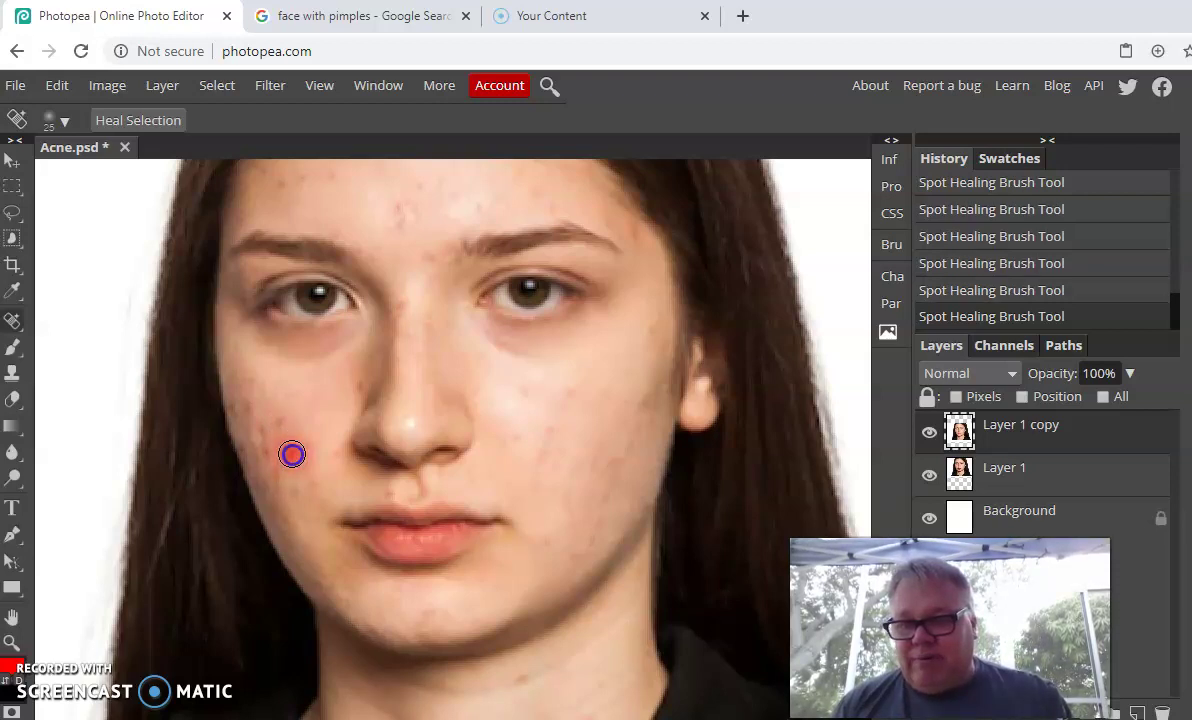
click(281, 483)
drag(281, 483, 248, 414)
click(247, 411)
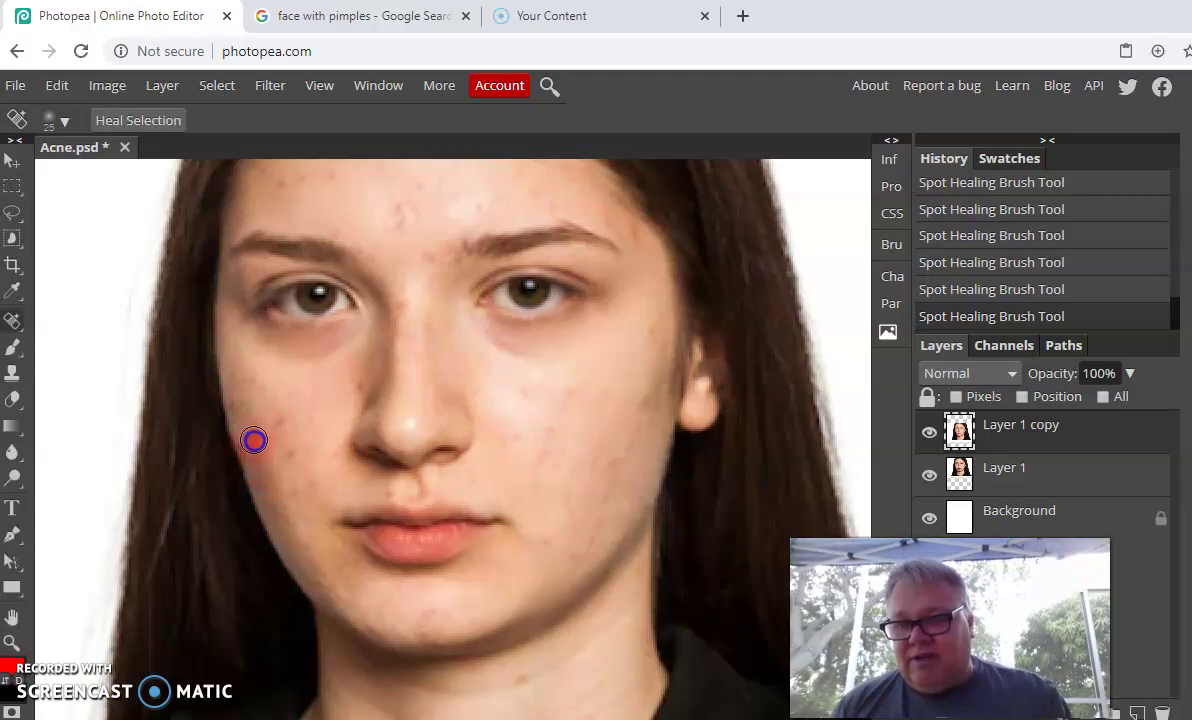
mouse_move(265, 437)
mouse_down()
mouse_move(285, 426)
mouse_move(297, 456)
mouse_up()
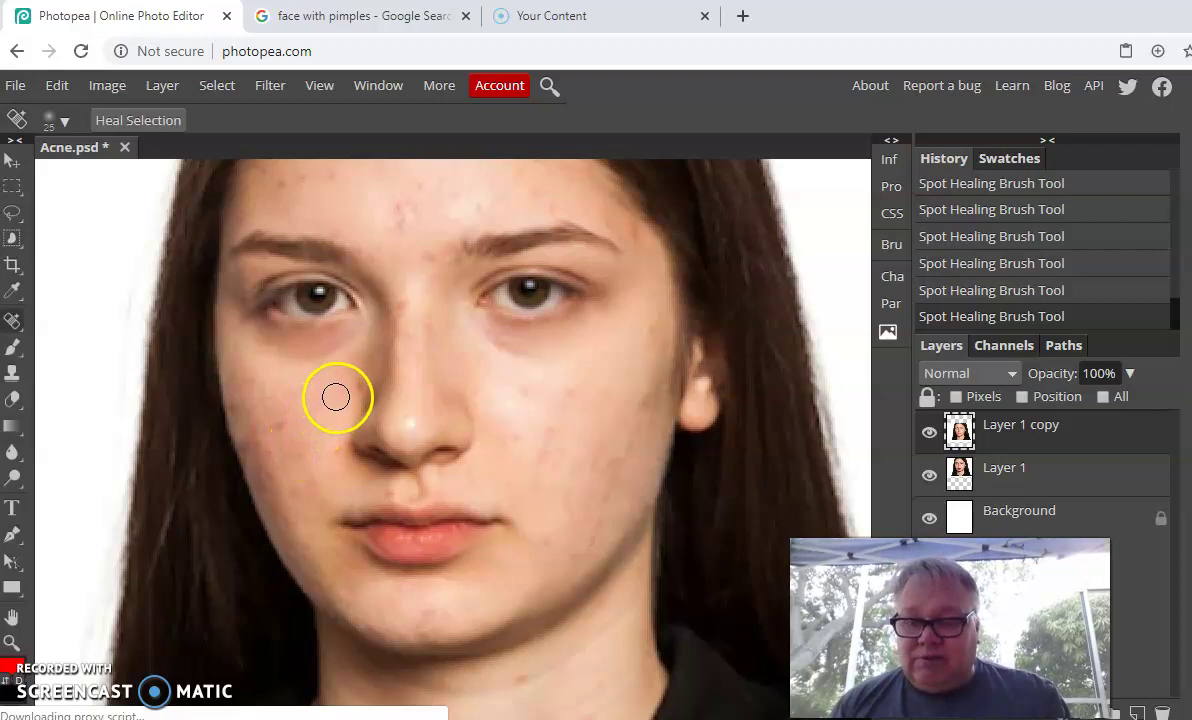
- Heal the blemishes beside the nose, on the nose bridge, between the eyebrows, on the forehead and at the temple
mouse_move(357, 402)
mouse_down()
mouse_move(349, 386)
mouse_move(330, 404)
mouse_up()
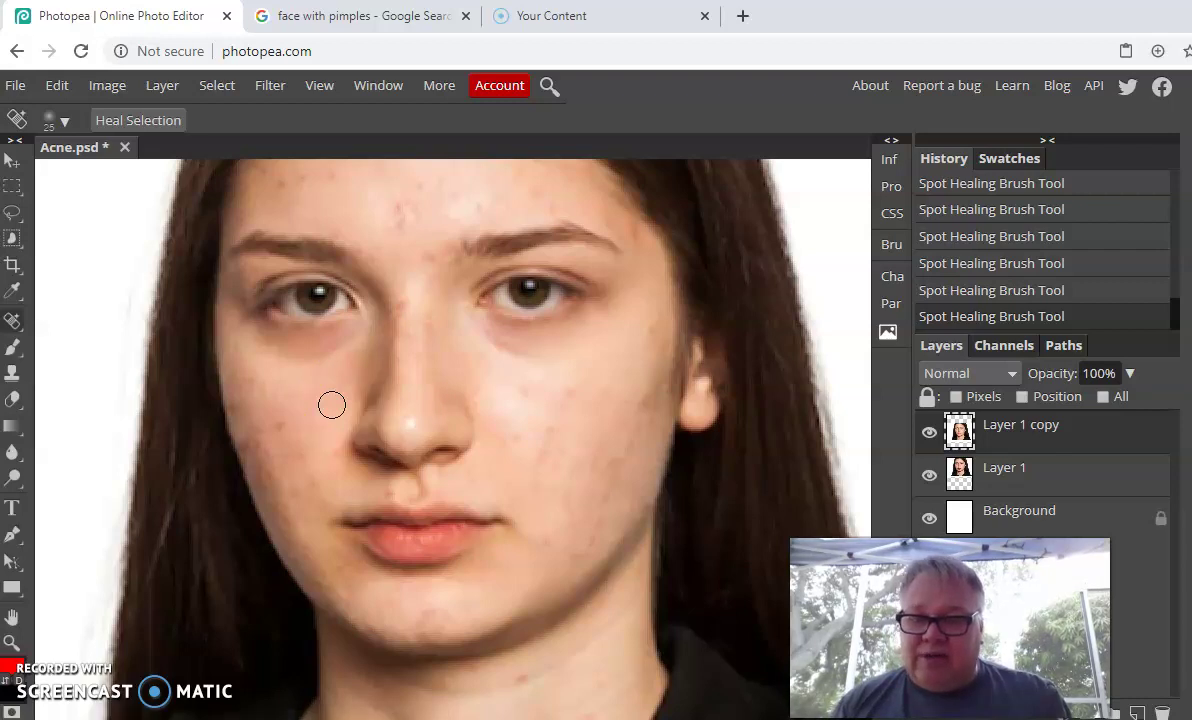
mouse_move(360, 290)
mouse_down()
mouse_move(393, 243)
mouse_move(423, 255)
mouse_up()
drag(407, 298, 407, 301)
drag(407, 247, 399, 213)
drag(339, 178, 289, 190)
drag(628, 231, 631, 232)
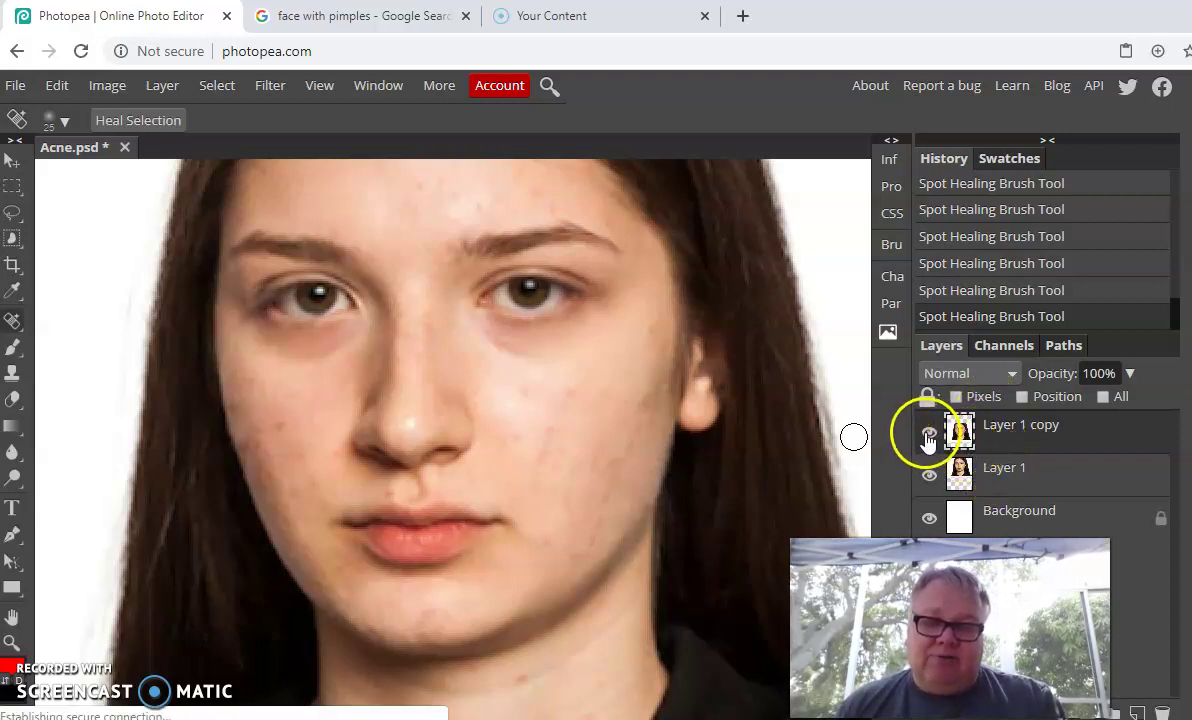
- Compare the retouched portrait with the layer beneath by hiding and showing Layer 1 copy
drag(950, 437, 958, 477)
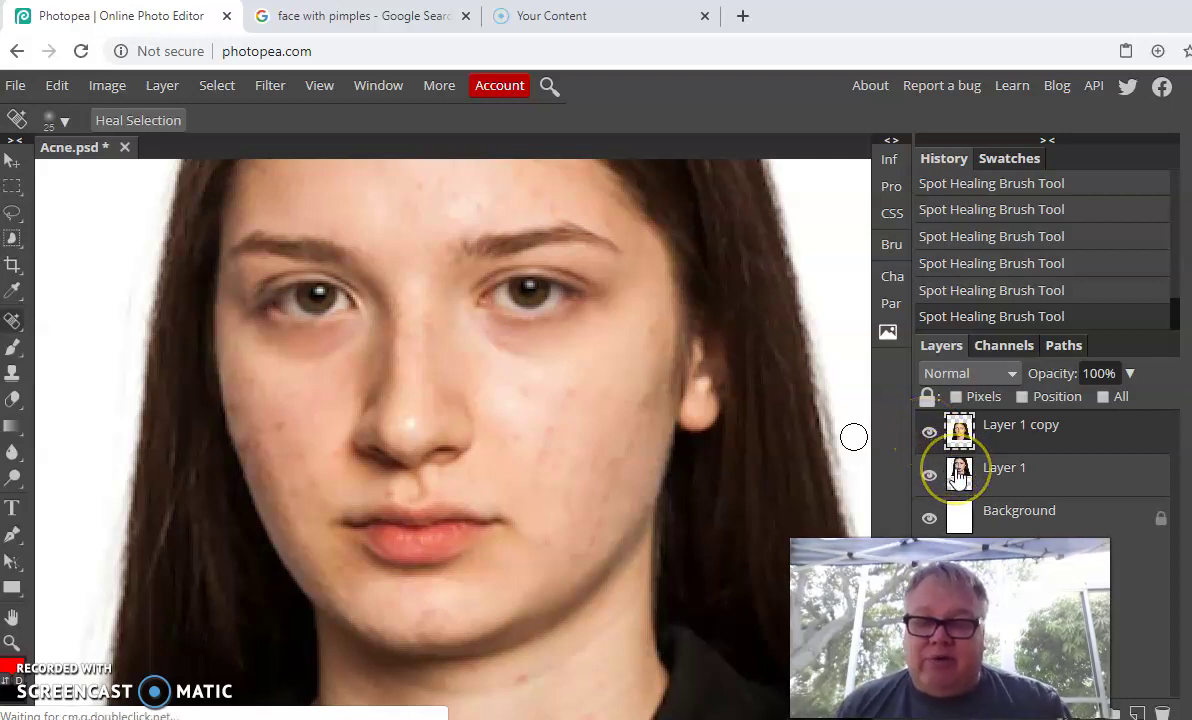
click(960, 430)
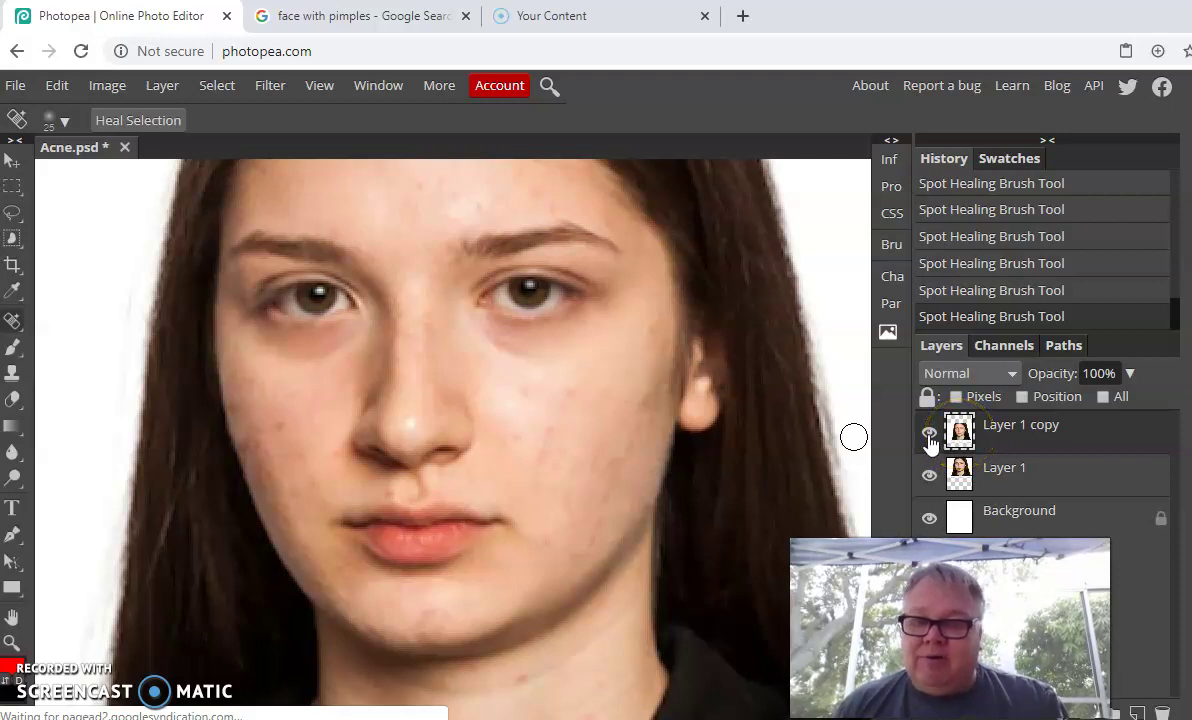
click(929, 436)
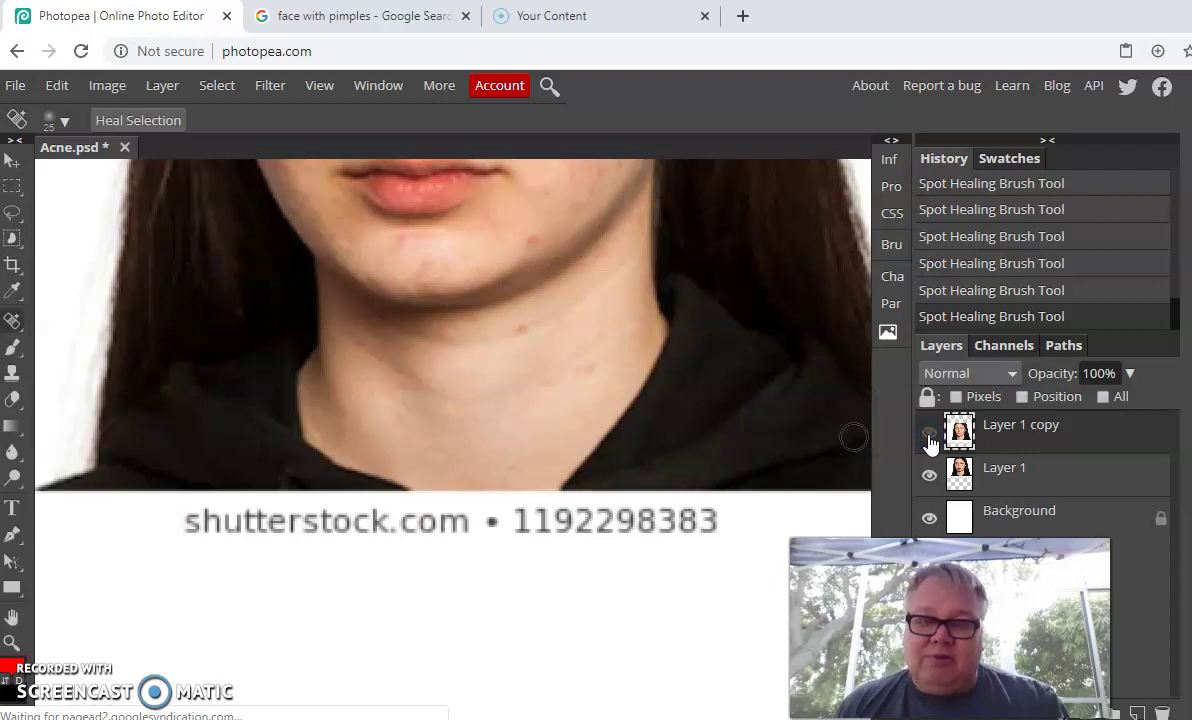
click(929, 436)
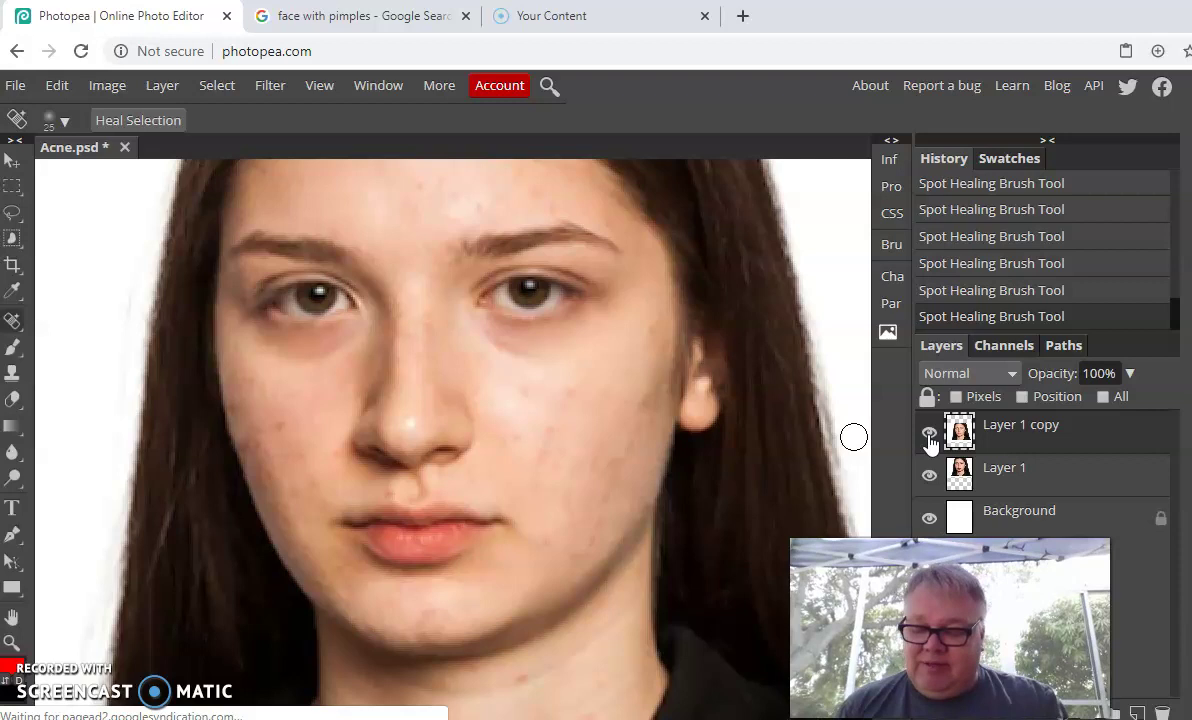
click(929, 436)
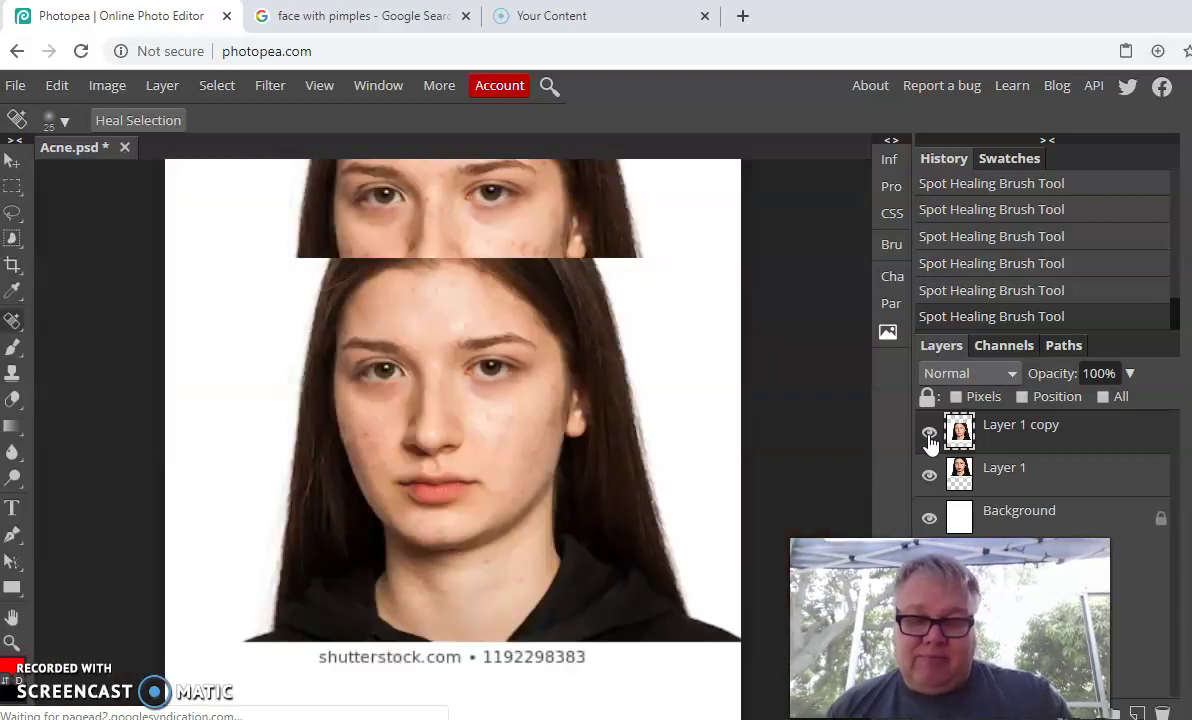
- Move the retouched portrait copy up with the Move tool until it lines up exactly over the original portrait
key(ctrl+minus)
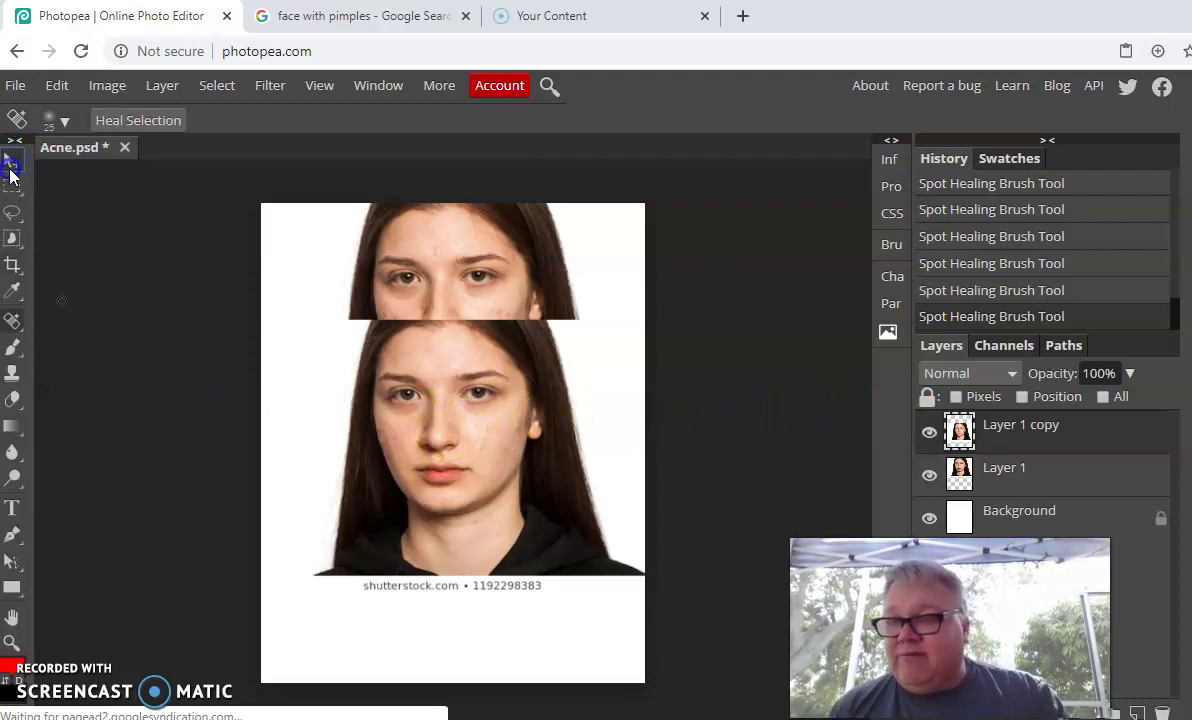
click(10, 170)
drag(467, 424, 467, 305)
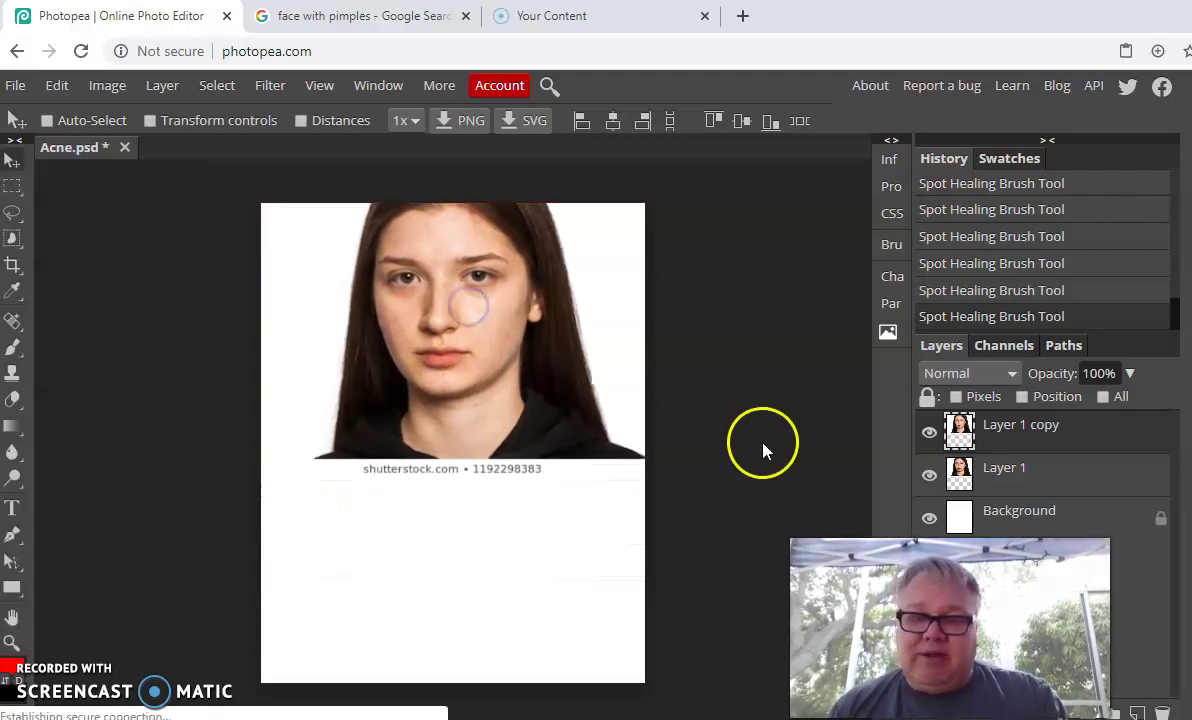
- Toggle the visibility of the aligned Layer 1 copy to compare the face before and after retouching
click(930, 433)
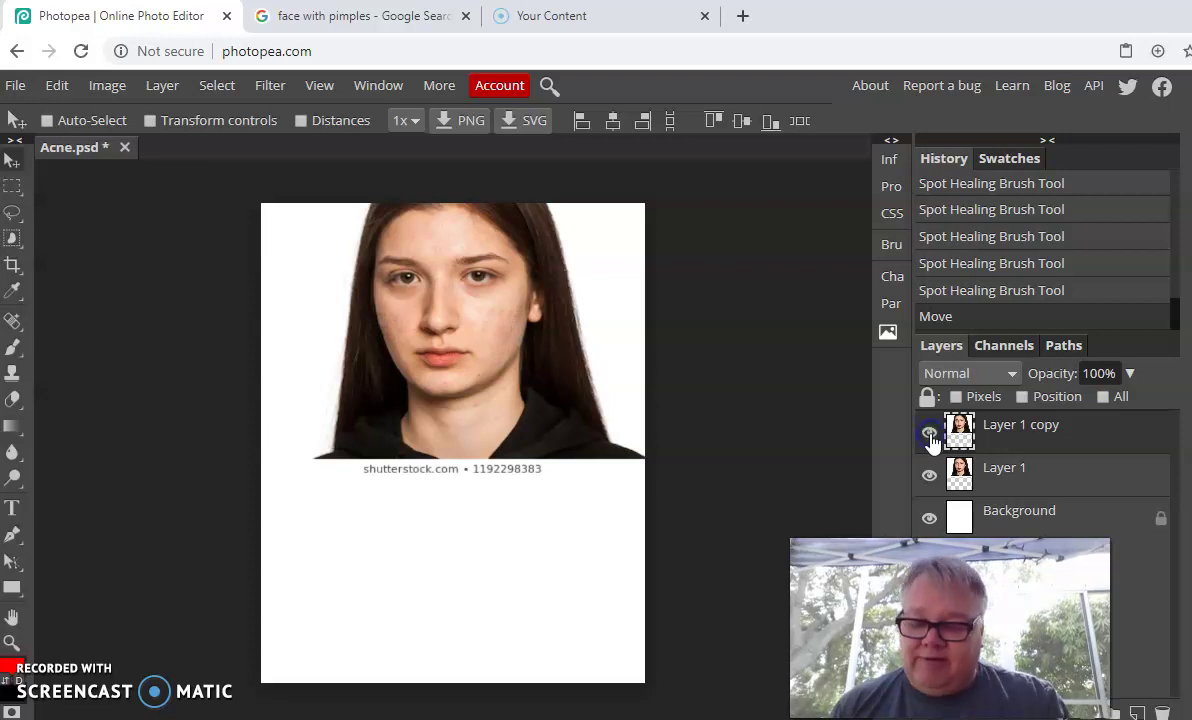
key(ctrl+plus)
click(930, 434)
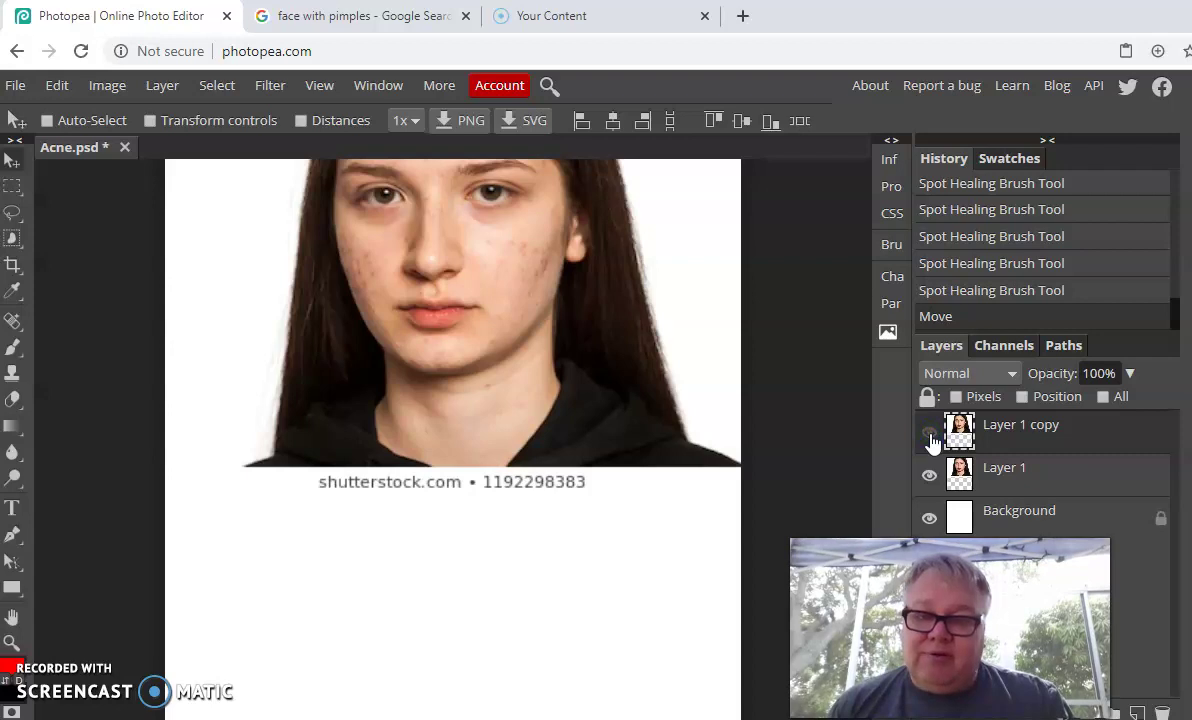
click(930, 434)
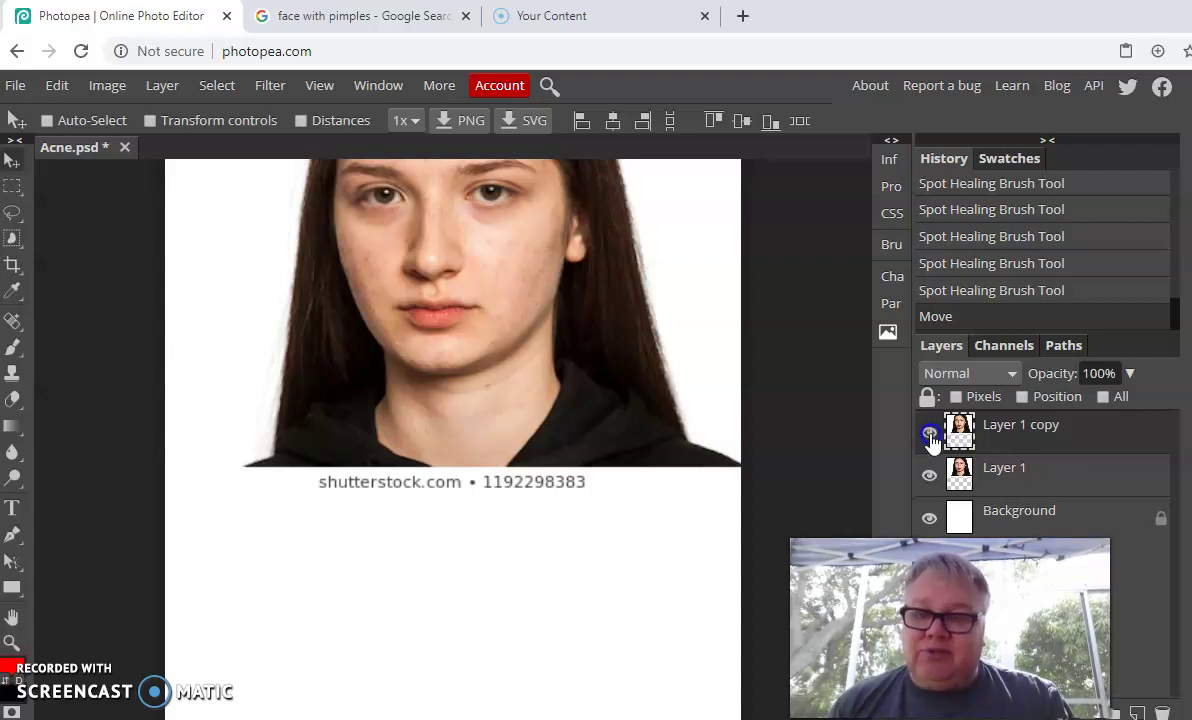